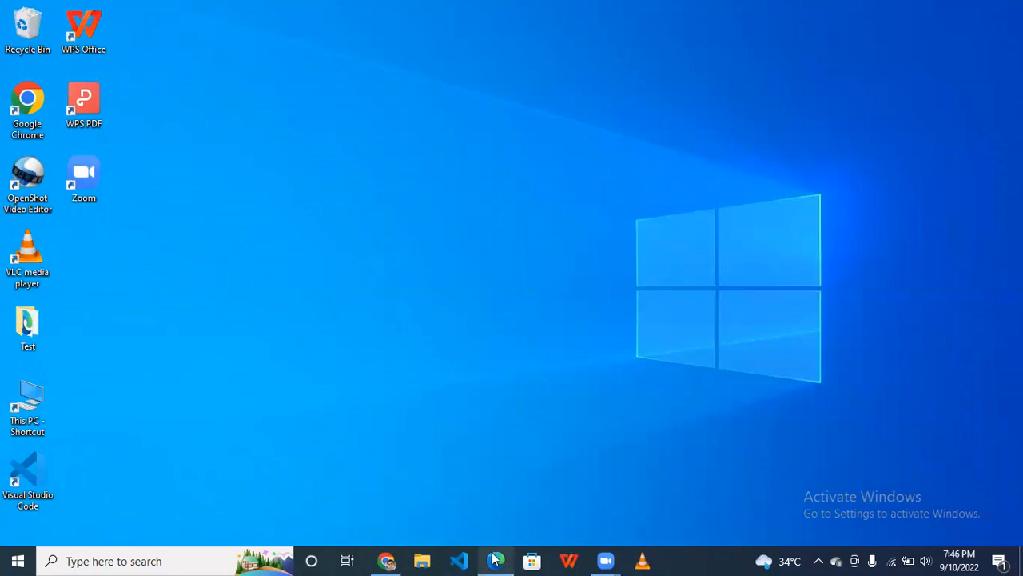
- Open the web browser and search the web for "thumbnail for youtube"
left_click(495, 559)
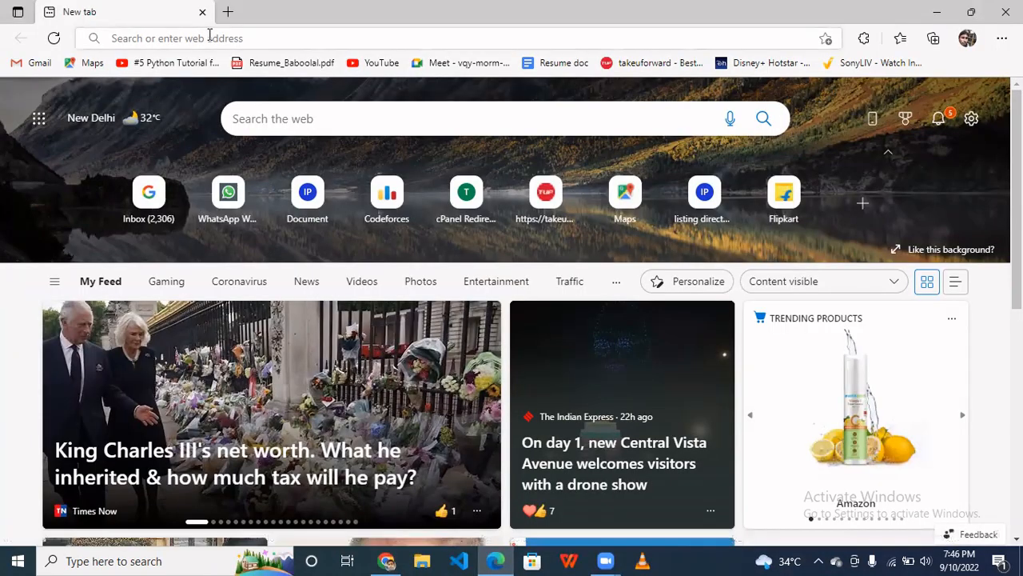
left_click(209, 36)
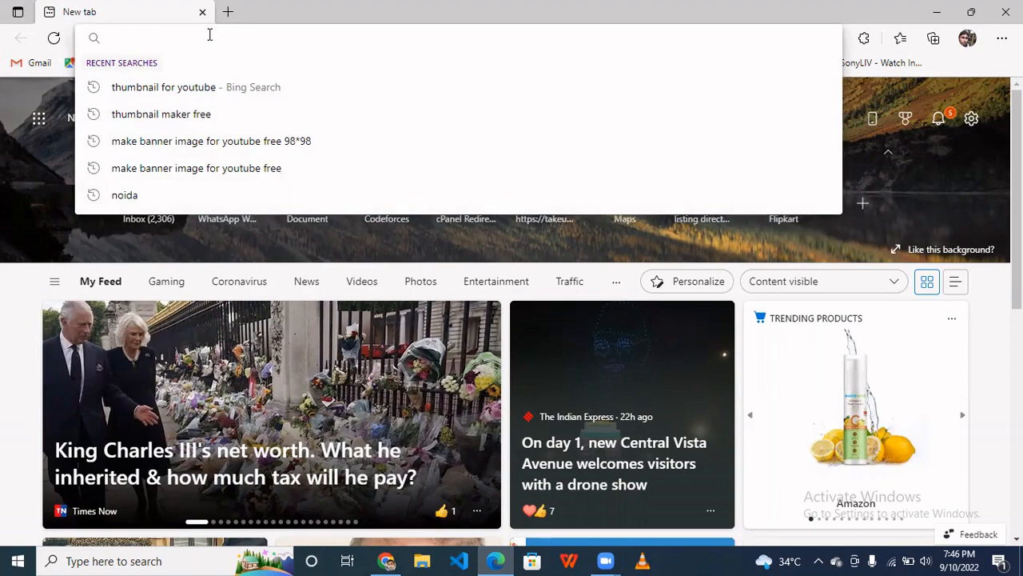
type("h")
key("BackSpace")
type("thumbnail for youtube")
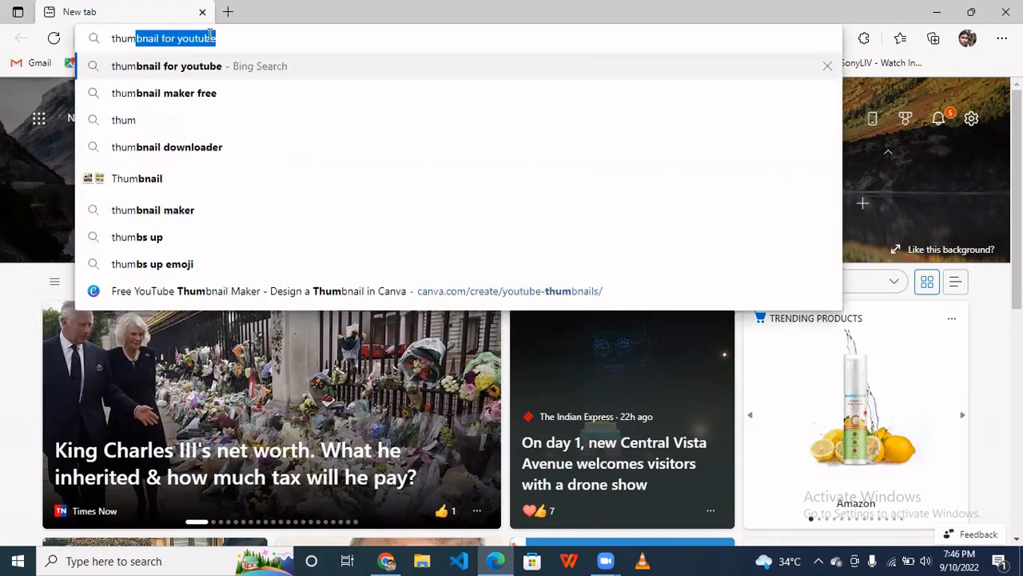
key("Return")
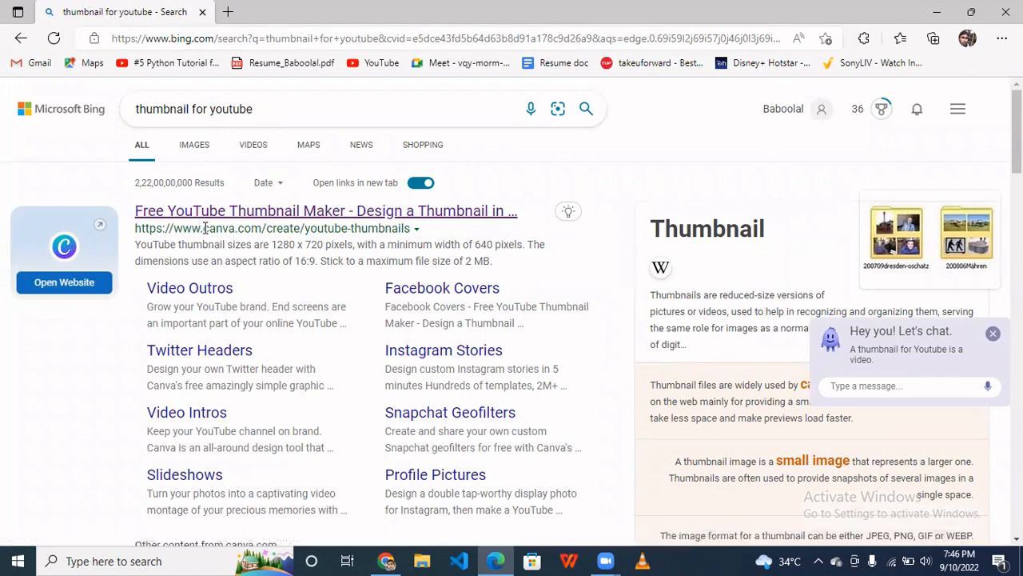
- Open Canva's free YouTube thumbnail maker from the search results to start a blank thumbnail design
left_click(293, 218)
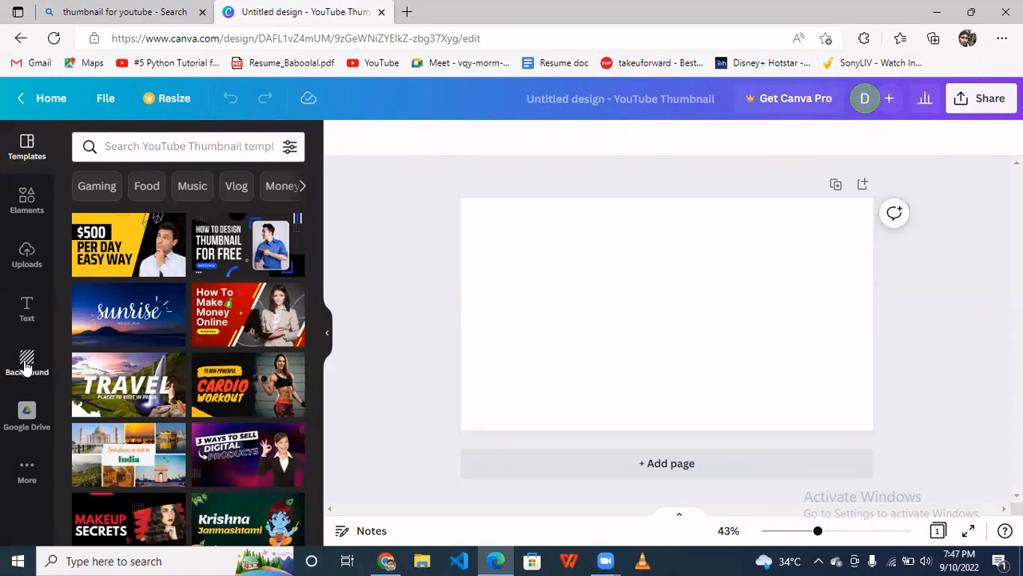
left_click(28, 198)
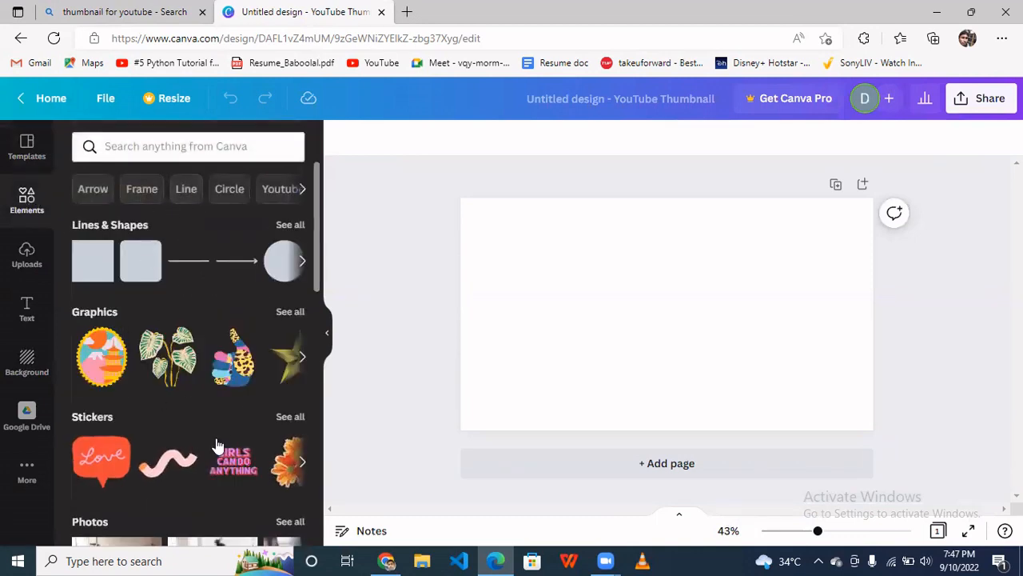
left_click(24, 258)
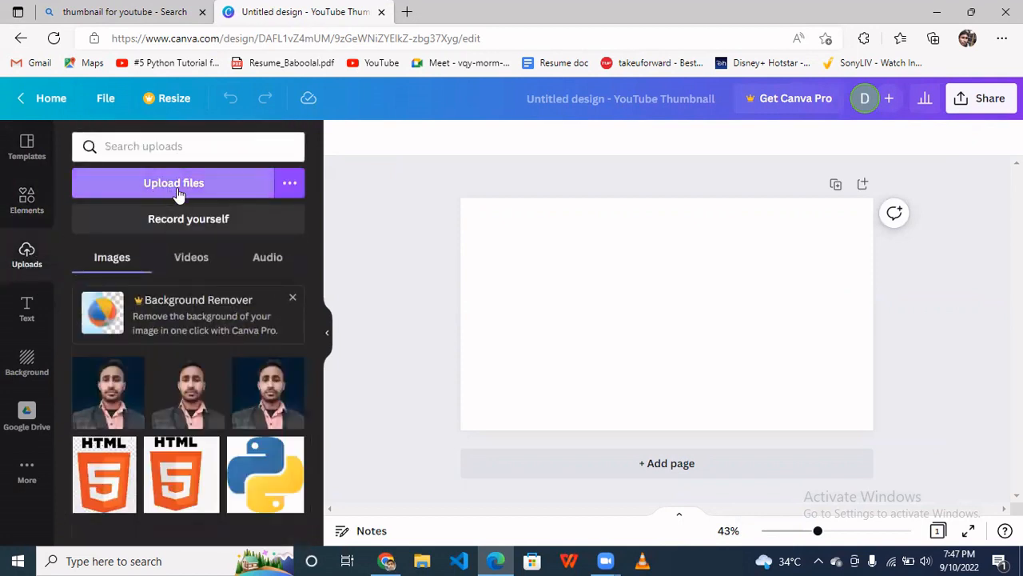
left_click(177, 187)
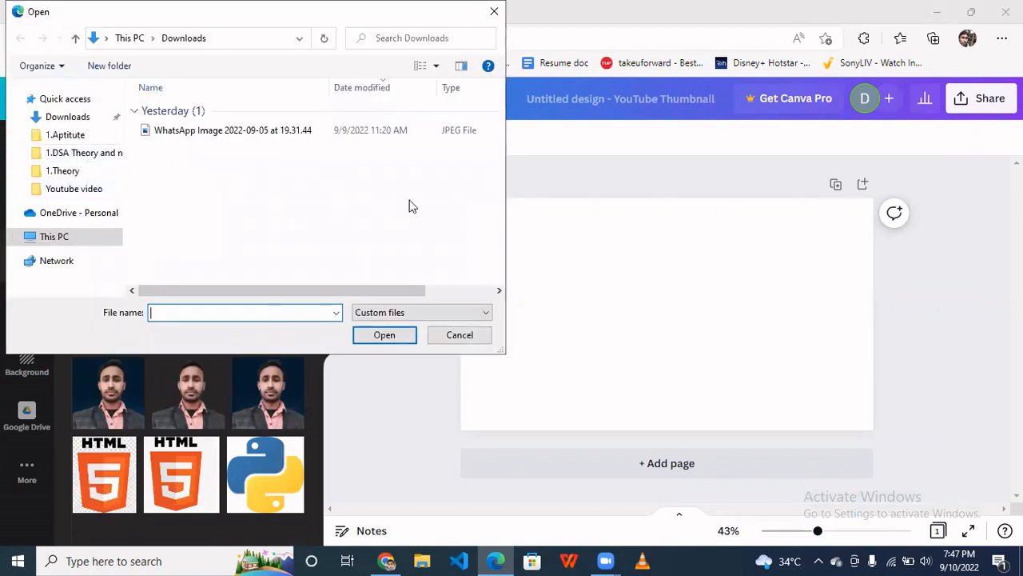
left_click(459, 335)
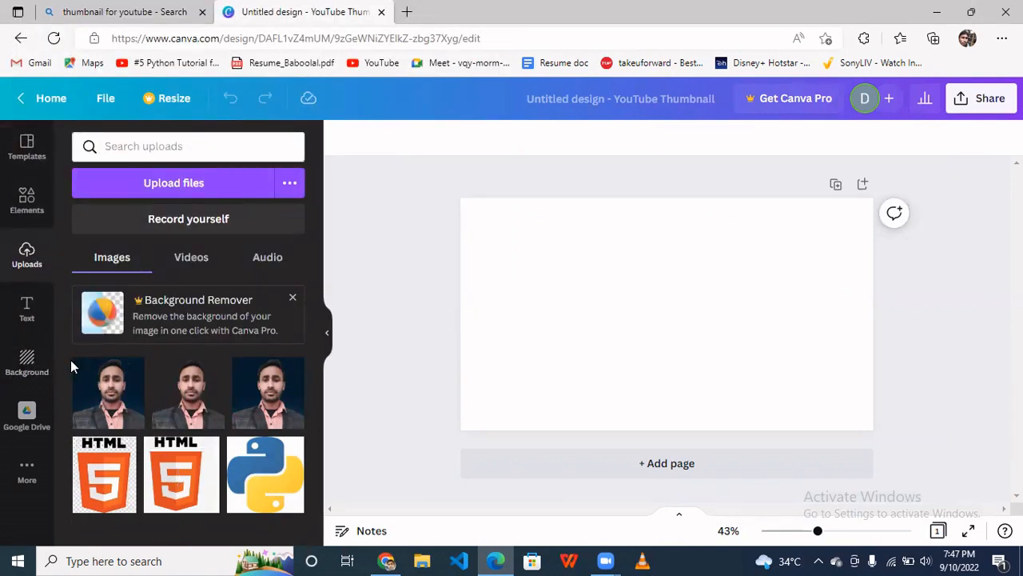
- Set the thumbnail's background to a solid blue colour from the background colour swatches
left_click(26, 311)
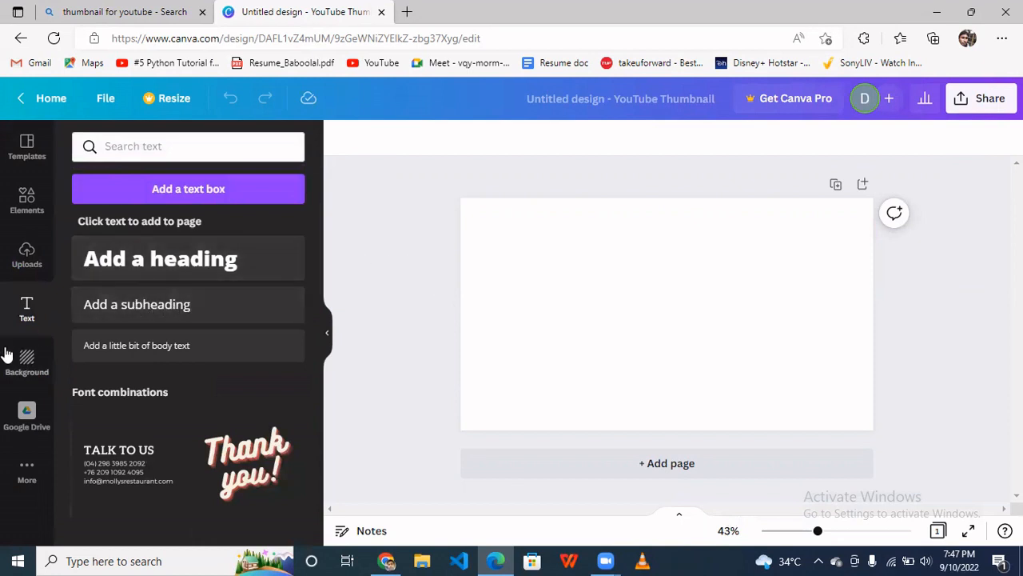
left_click(27, 361)
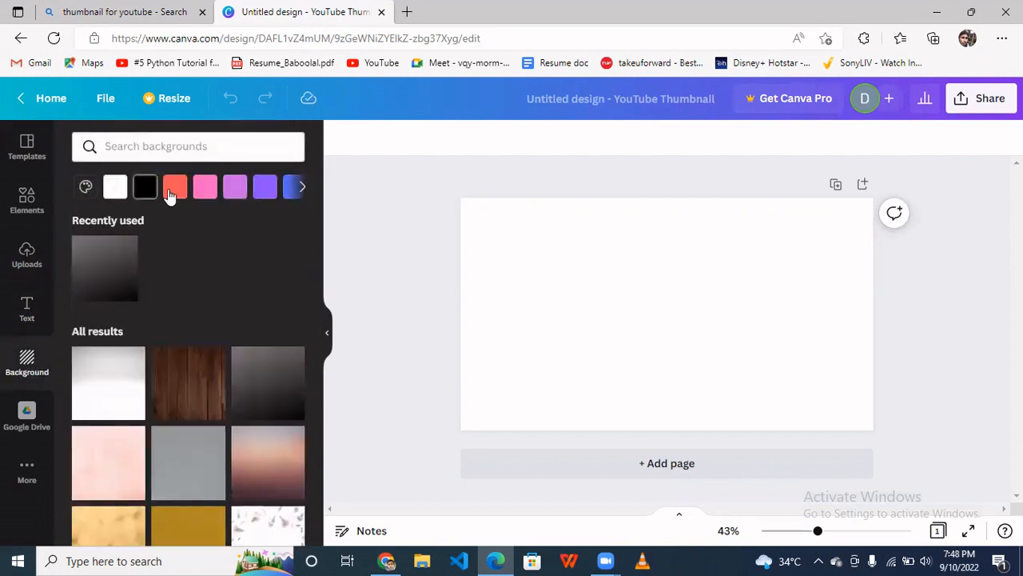
left_click(202, 196)
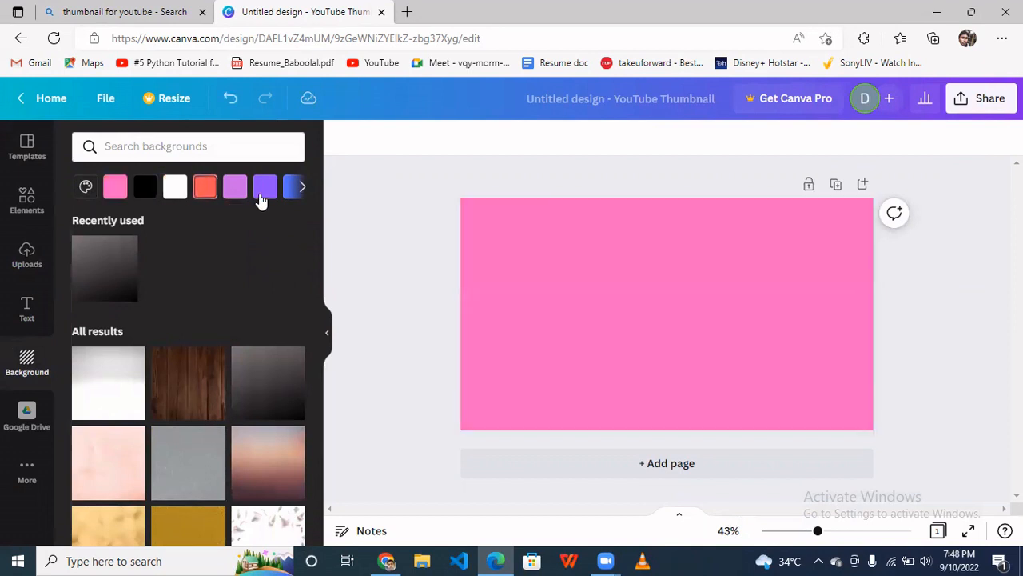
left_click(234, 190)
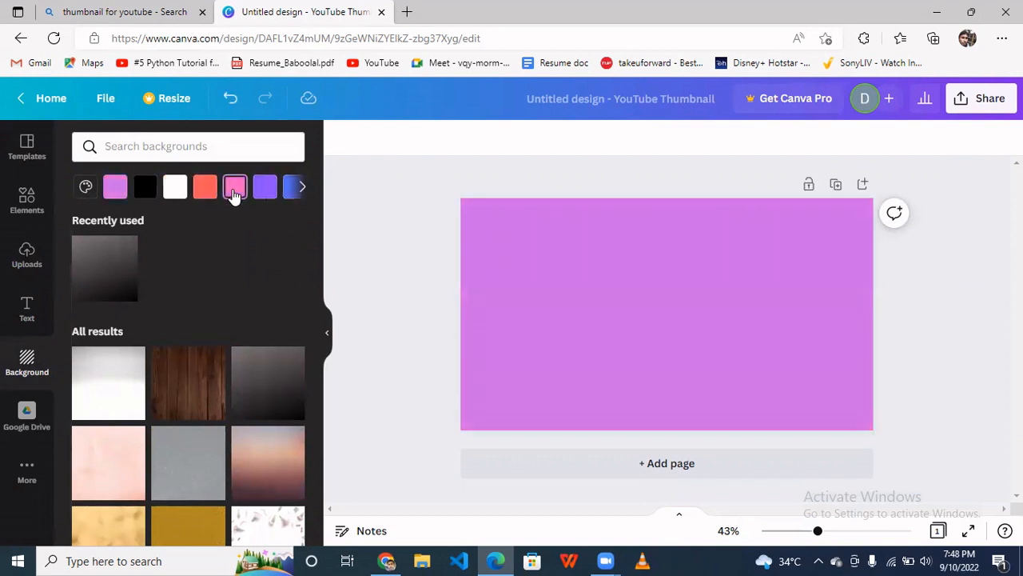
left_click(269, 186)
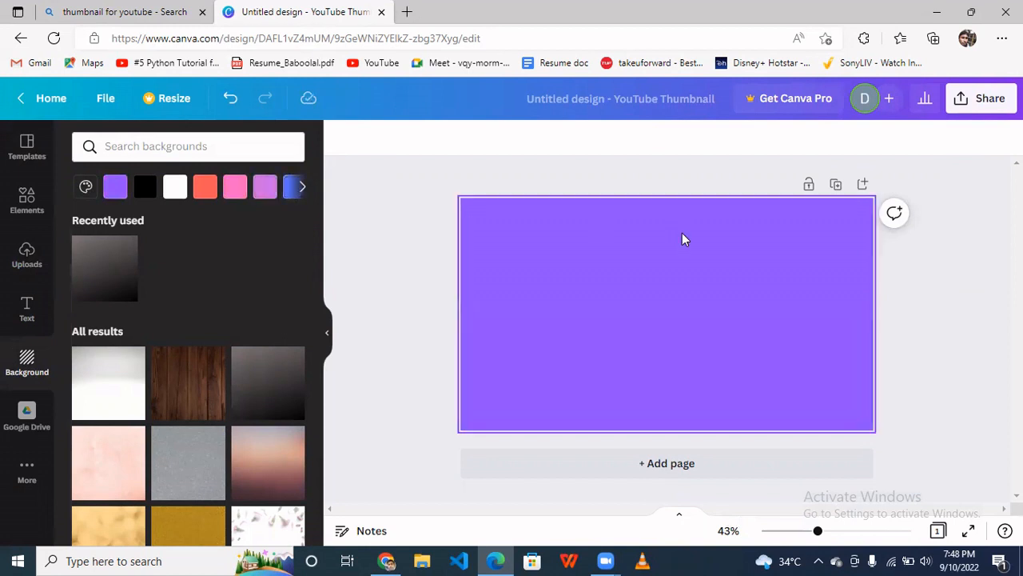
left_click(306, 188)
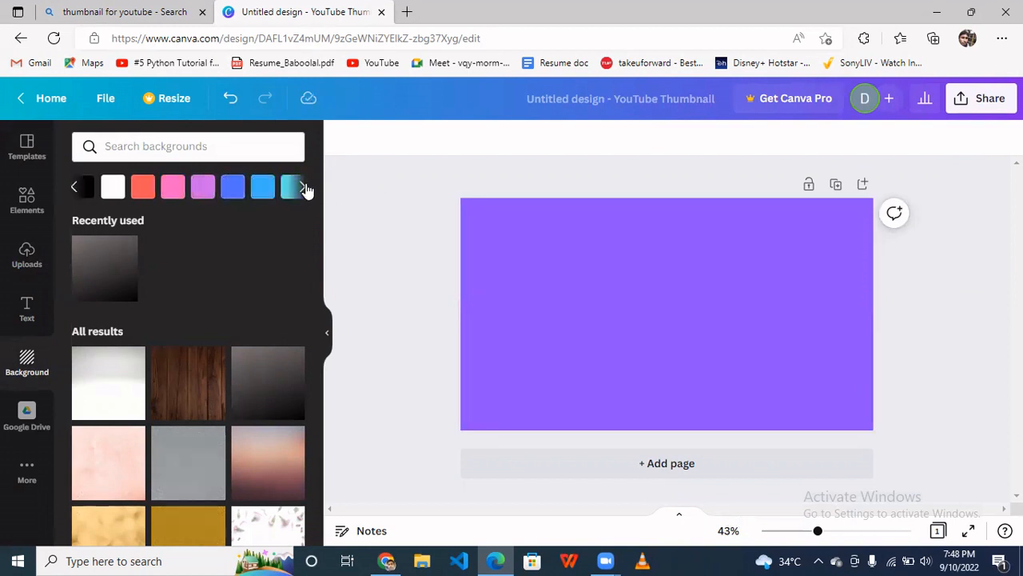
left_click(147, 186)
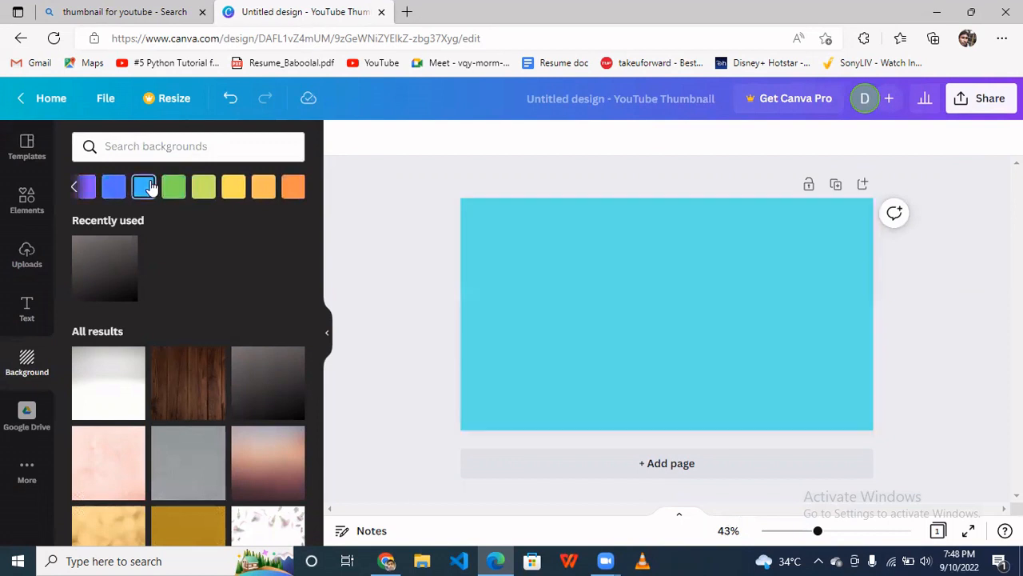
left_click(115, 189)
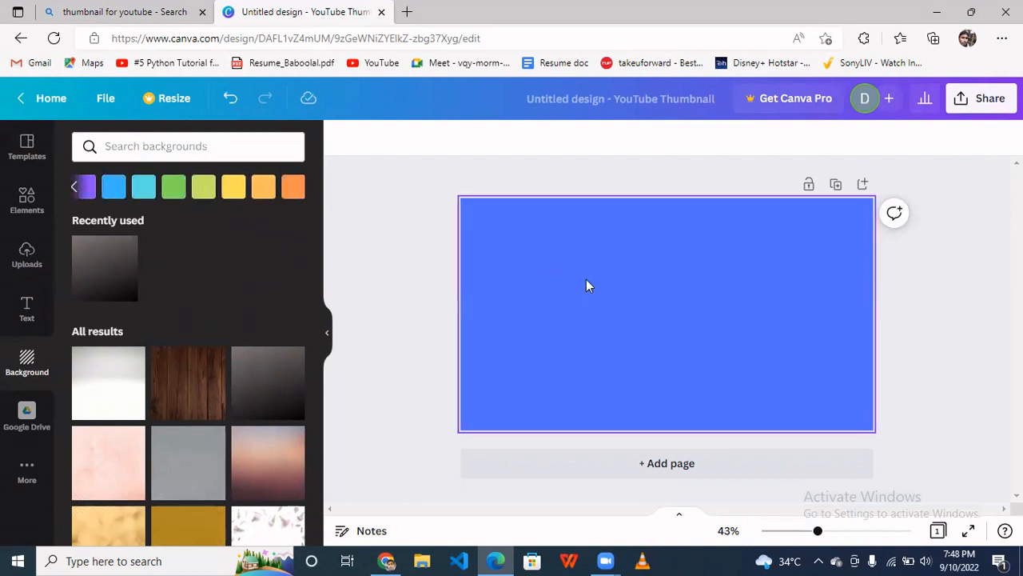
- Add a heading text box to the design and move it near the top edge
left_click(29, 310)
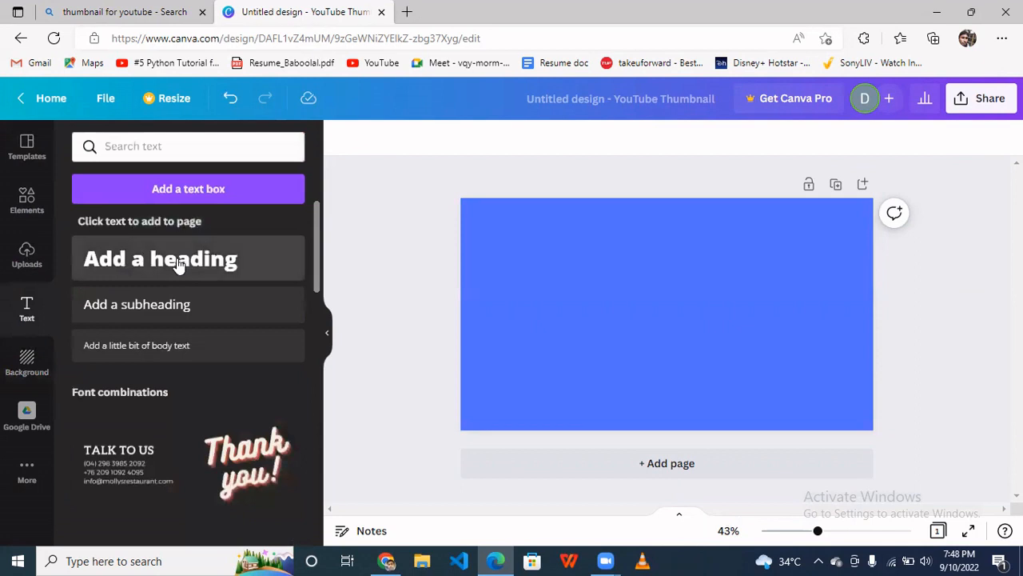
left_click(177, 265)
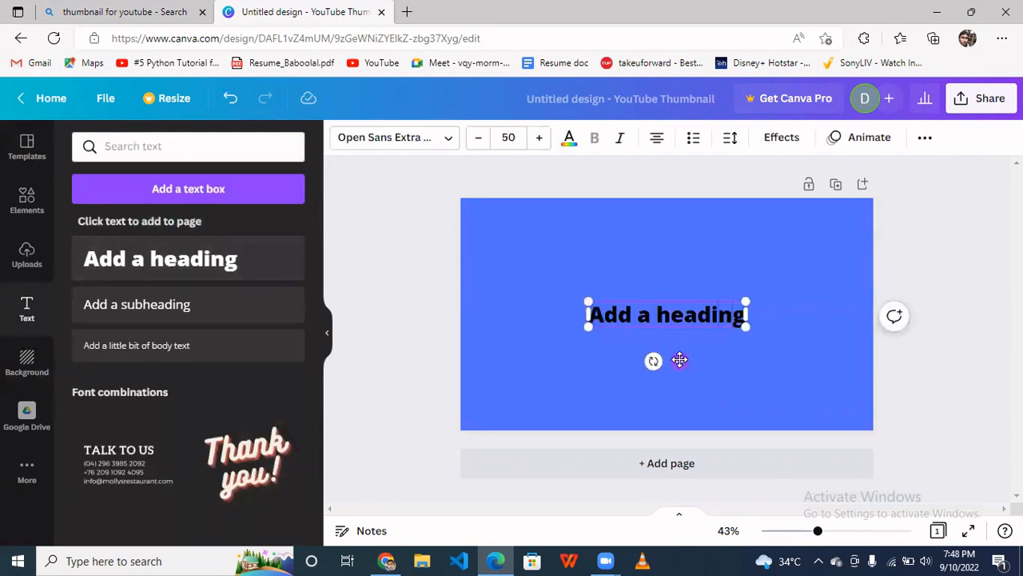
left_click_drag(681, 361, 610, 269)
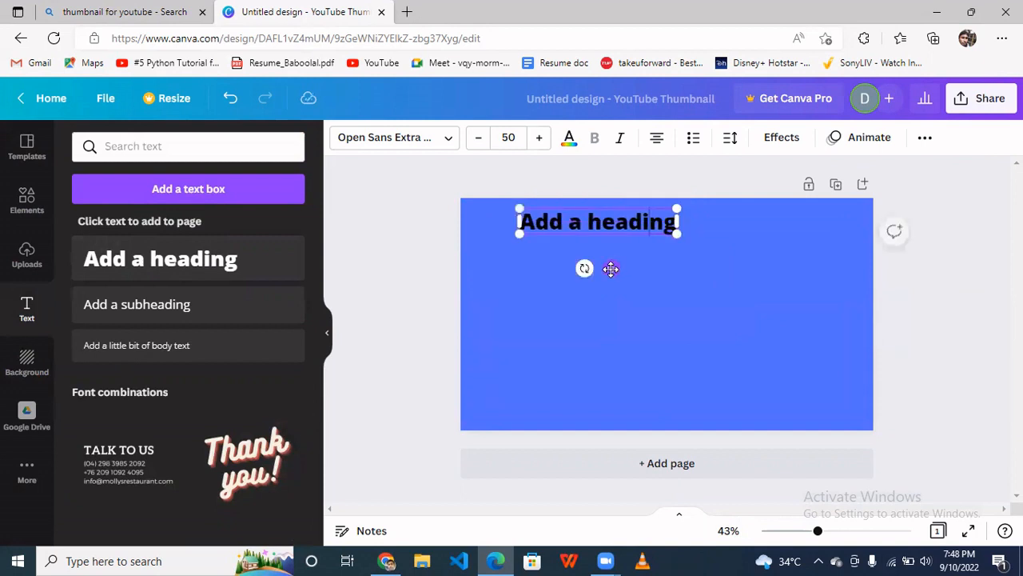
- Replace the heading's placeholder text with "Image in HTML"
key("ctrl+a")
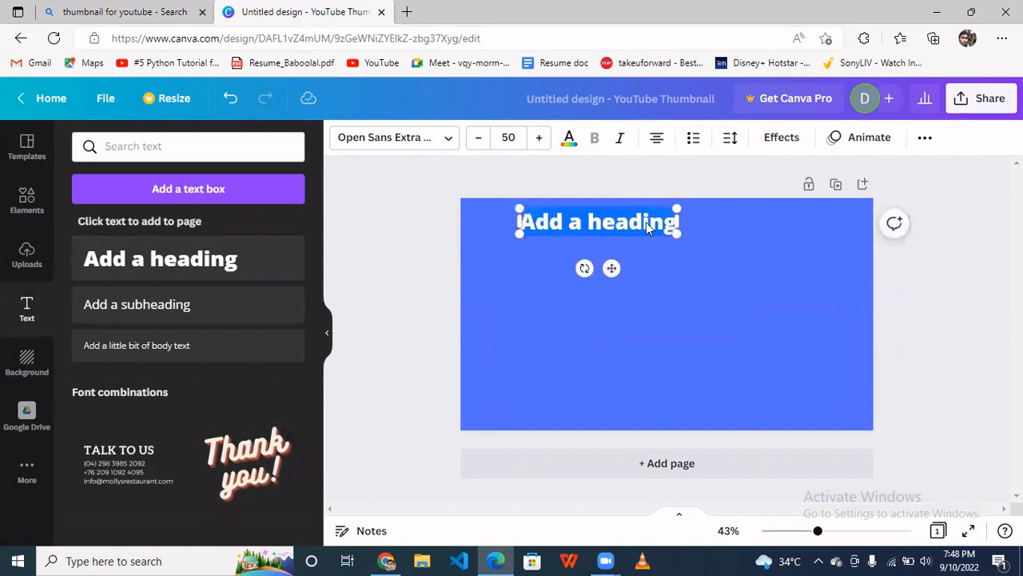
key("BackSpace")
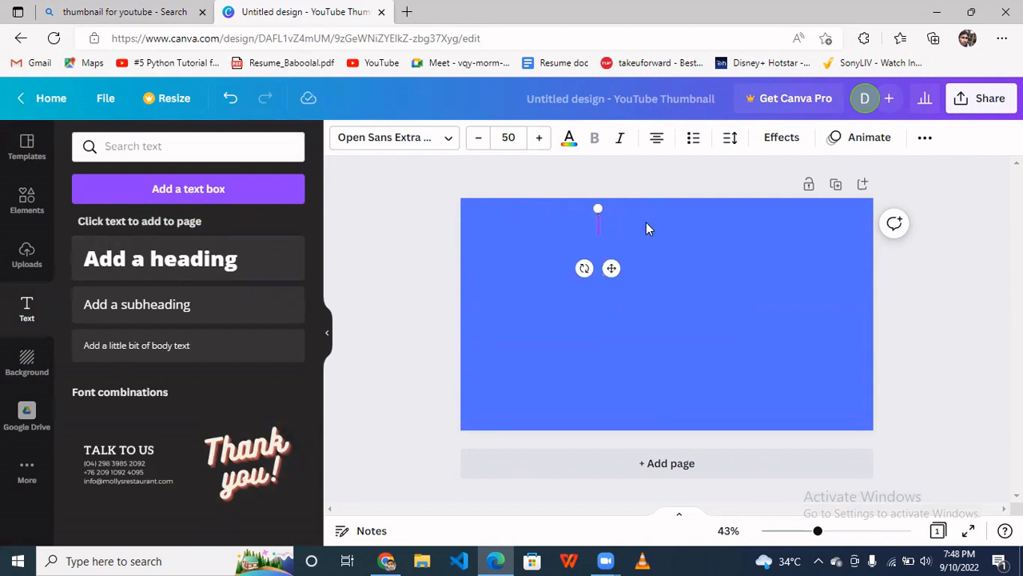
type("im")
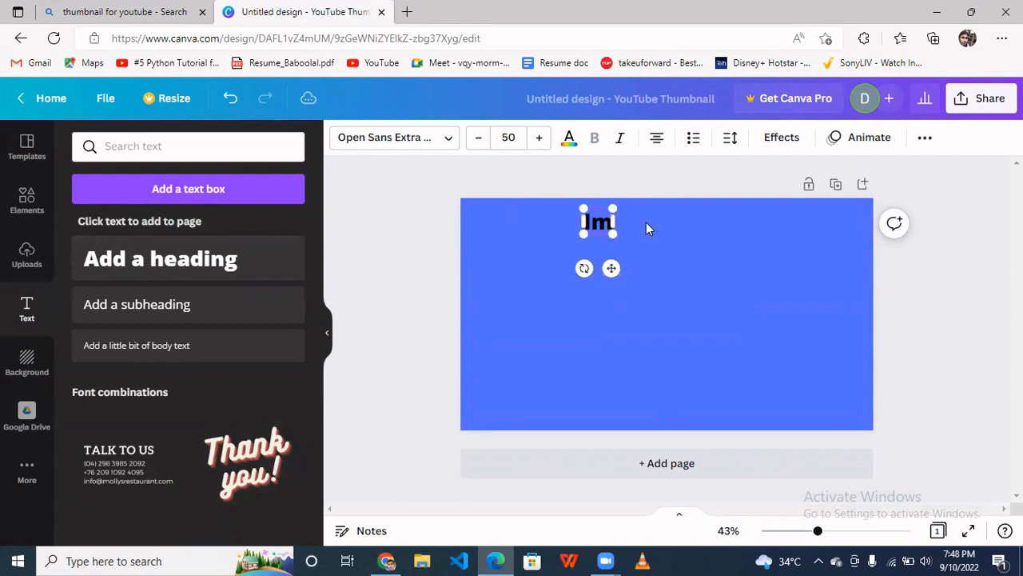
type("age in")
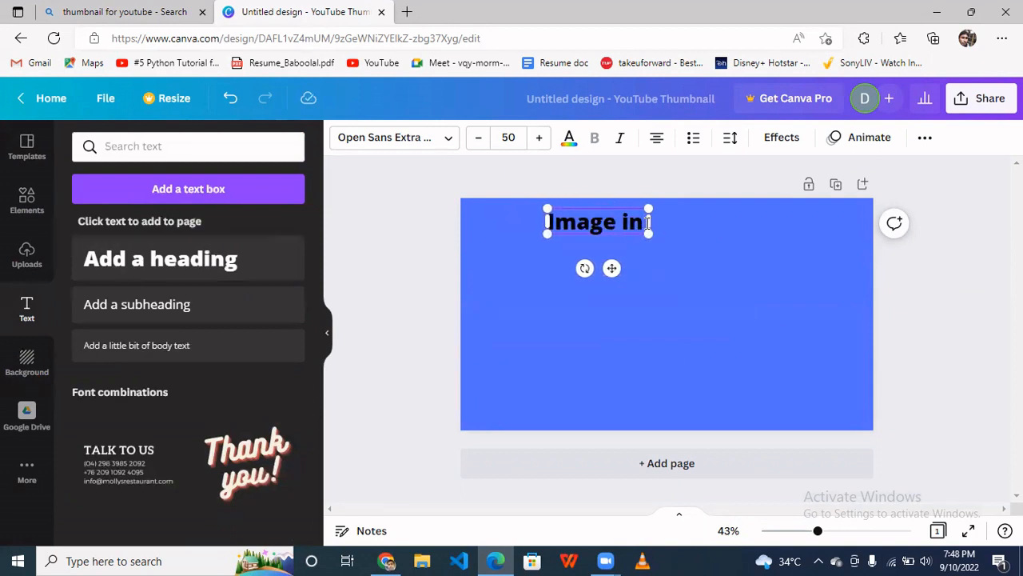
type(" HTML")
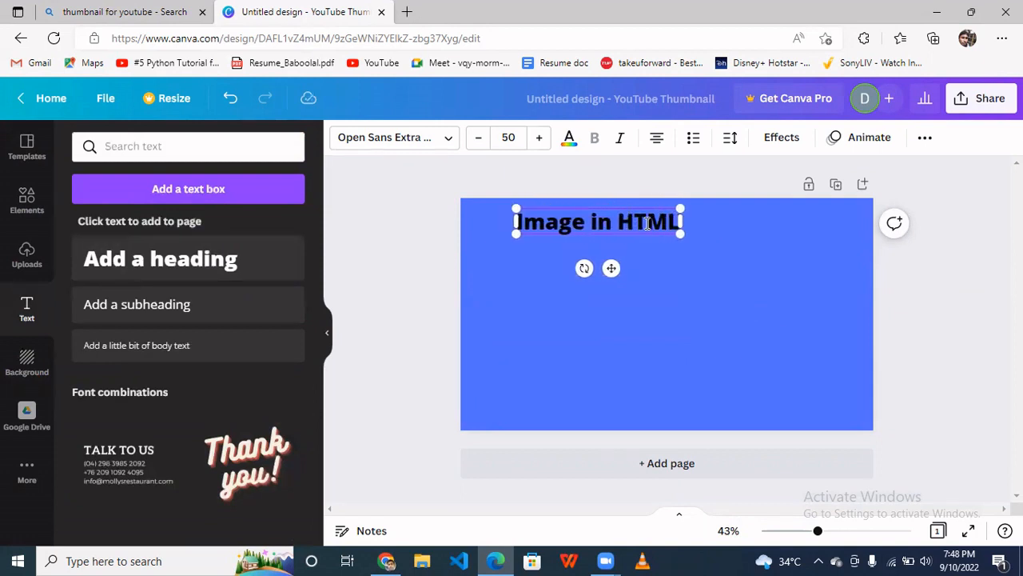
left_click(744, 235)
left_click(640, 228)
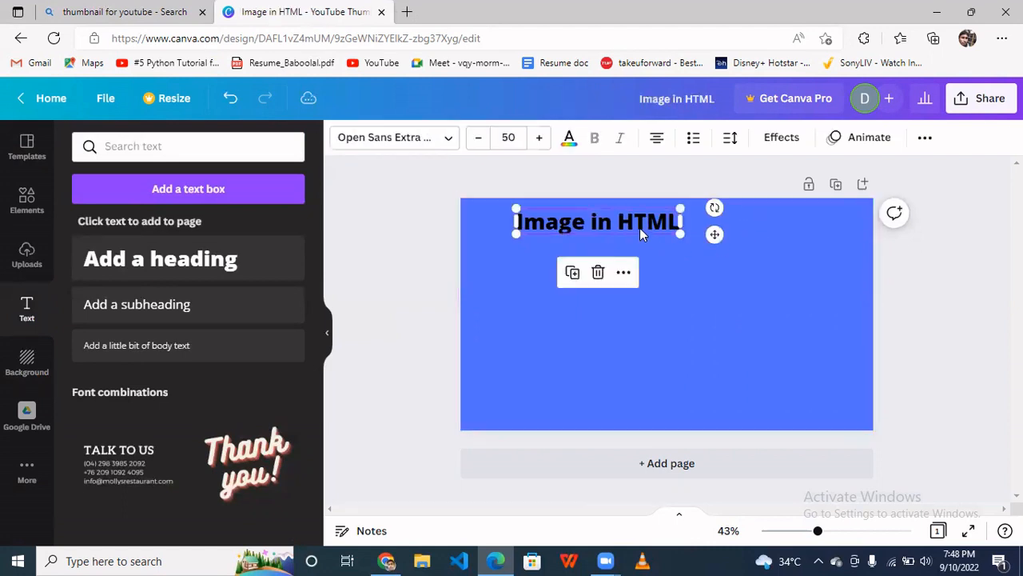
- Select the heading text and increase its font size to 84
left_click(611, 222)
key("ctrl+a")
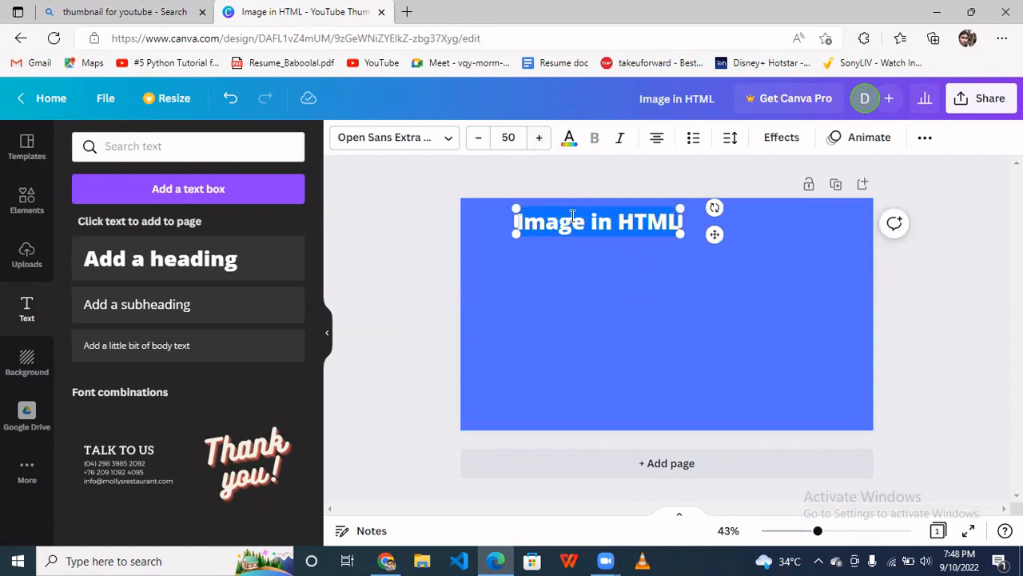
left_click(537, 143)
left_click(537, 144)
left_click(538, 139)
left_click(538, 139)
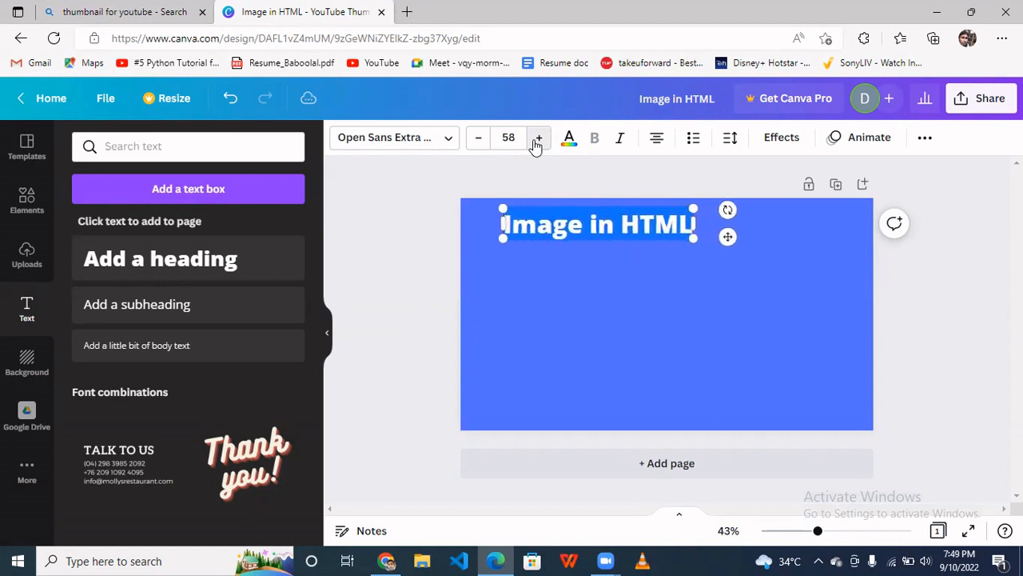
left_click(538, 139)
left_click(538, 139)
left_click(538, 139)
left_click(538, 140)
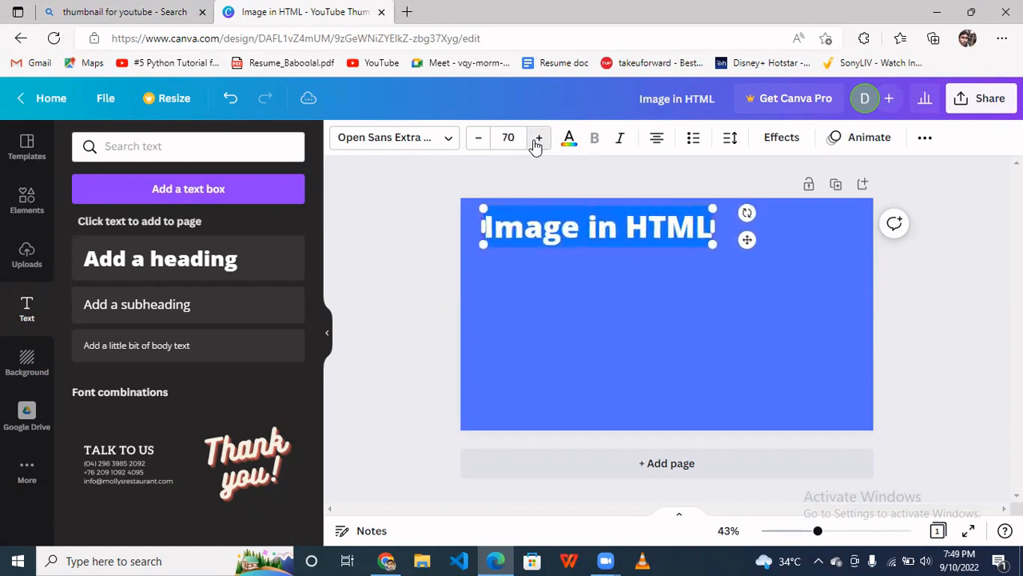
left_click(538, 139)
left_click(538, 139)
left_click(538, 139)
left_click(538, 140)
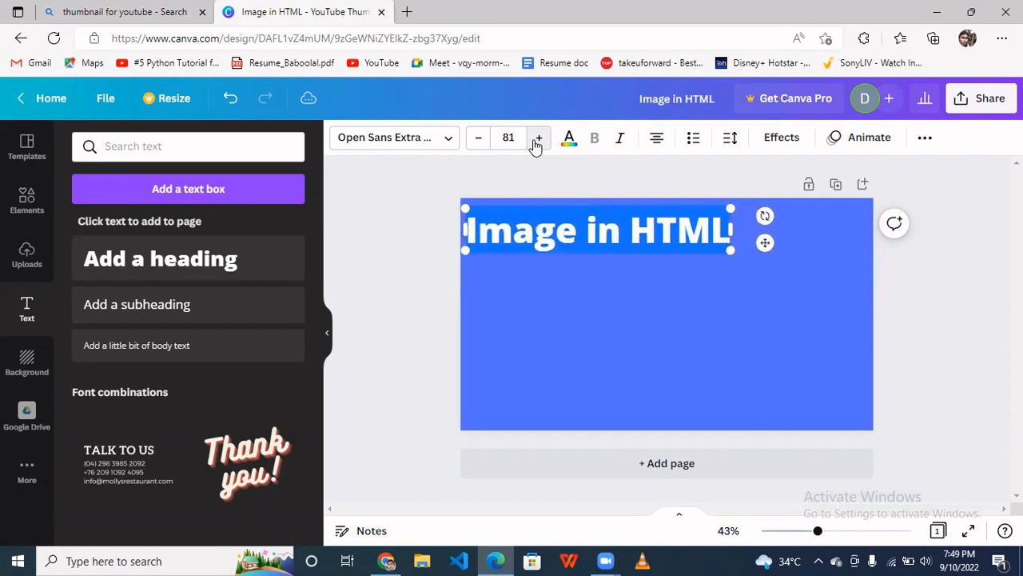
left_click(538, 139)
left_click(538, 139)
- Widen the heading's text box so "Image in HTML" fits on a single line
left_click(657, 277)
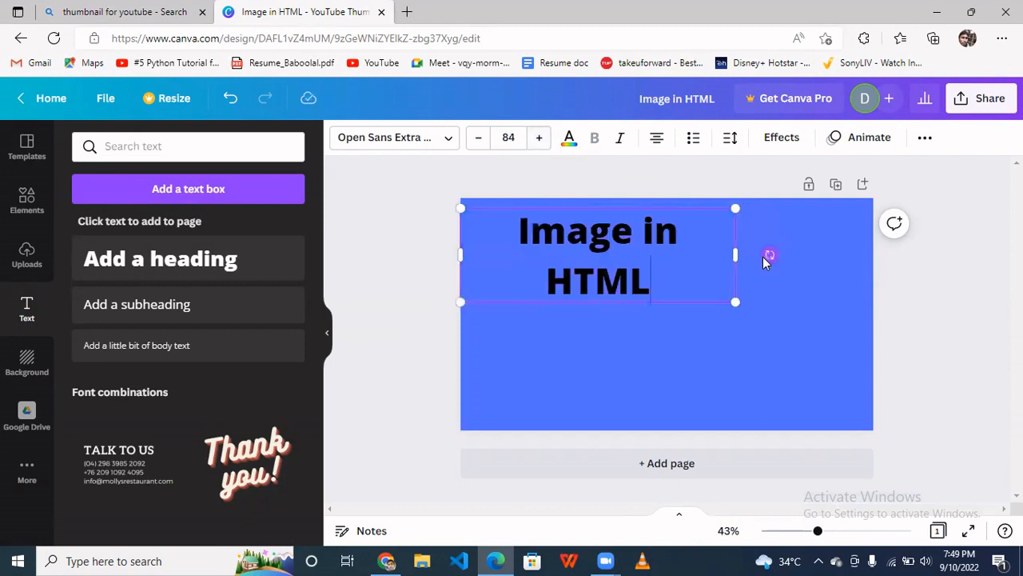
left_click_drag(739, 254, 850, 252)
left_click(620, 352)
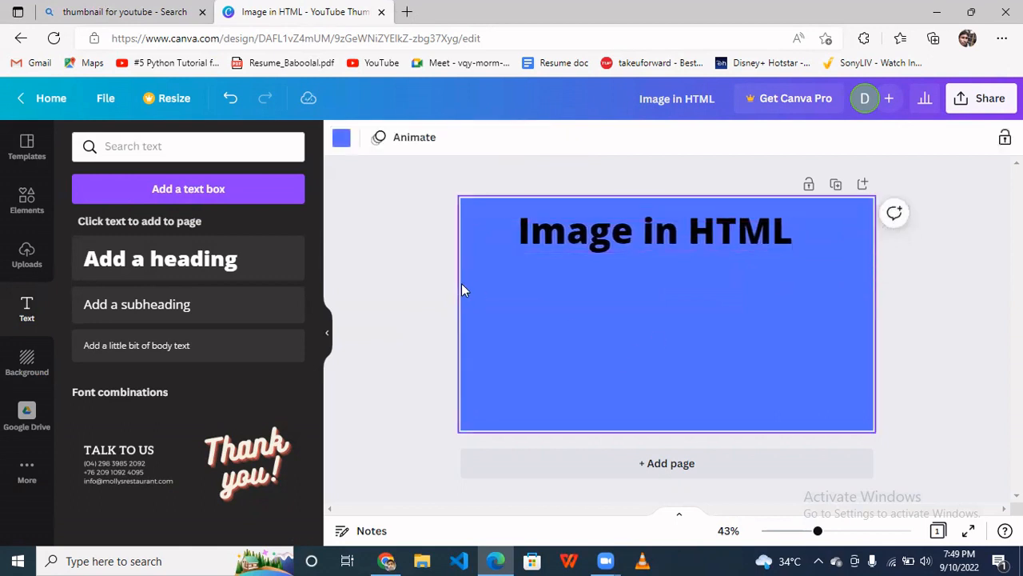
- Add the uploaded portrait photo to the design and move it to the bottom-right corner
left_click(27, 252)
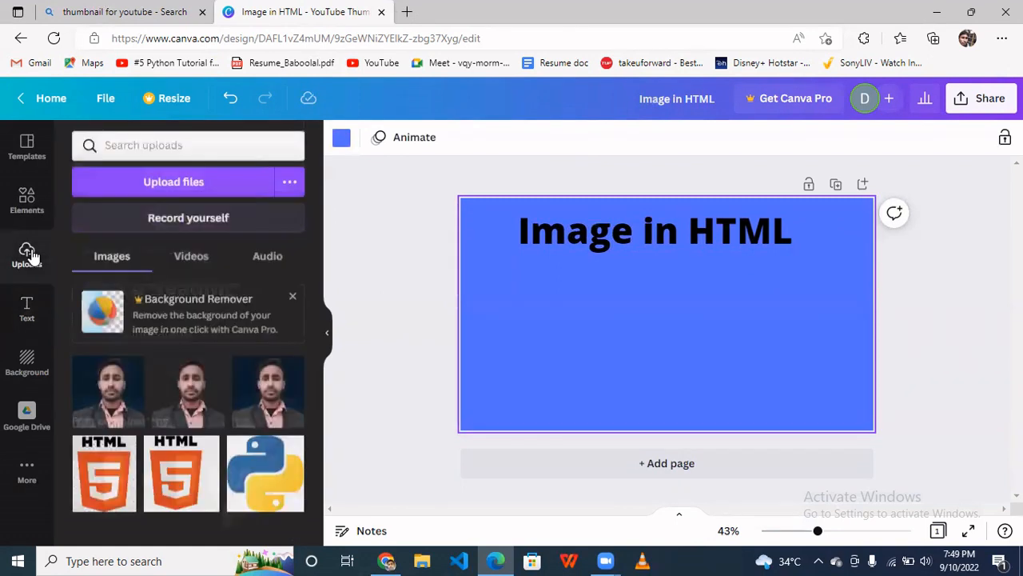
left_click(182, 407)
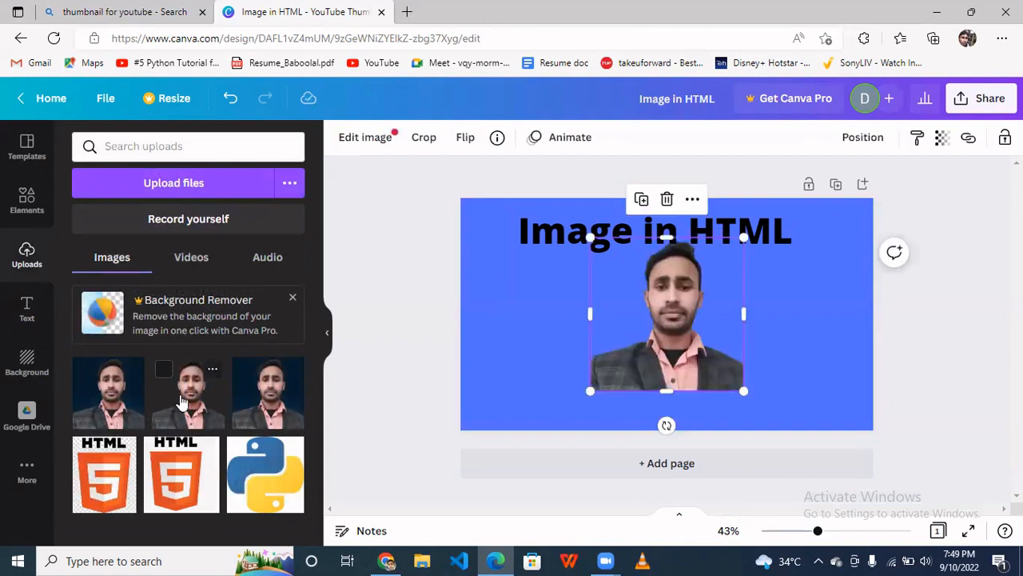
left_click_drag(658, 323, 785, 360)
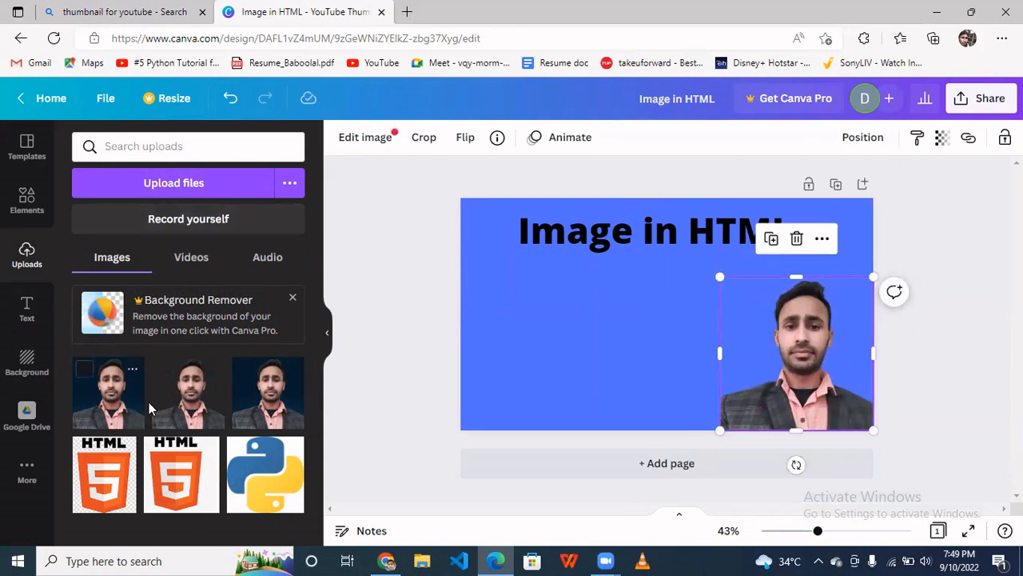
left_click(166, 185)
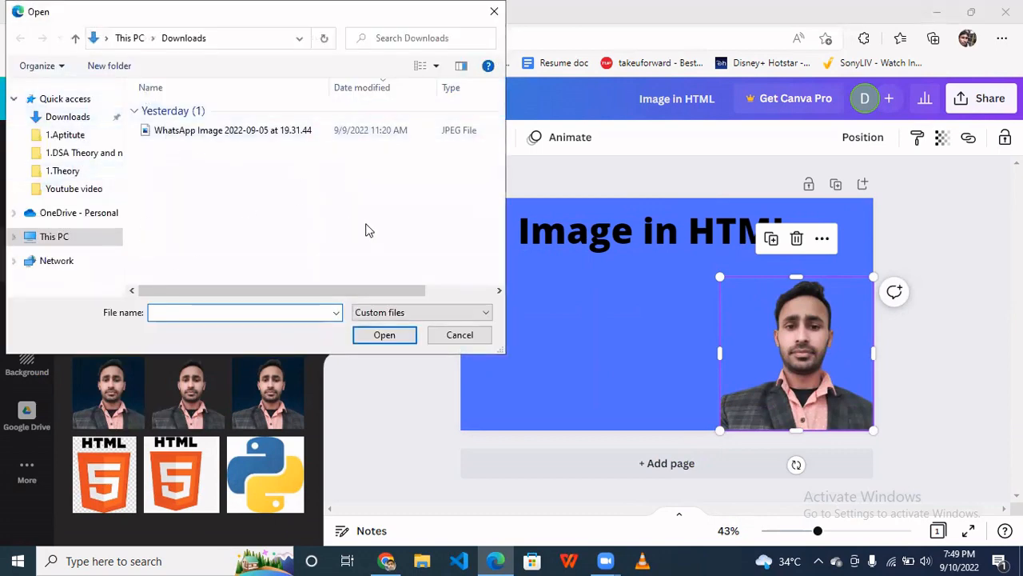
left_click(460, 332)
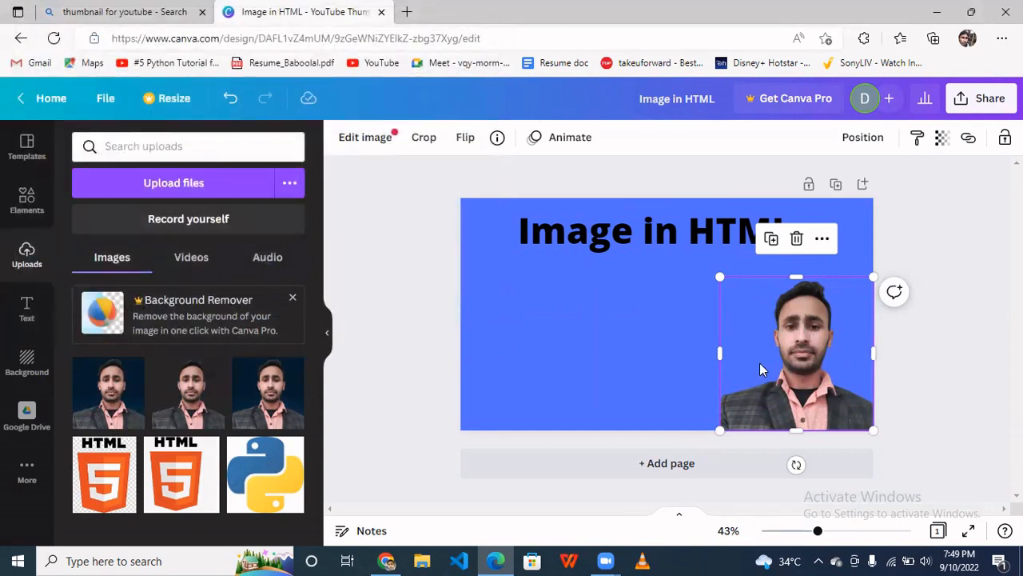
left_click(529, 350)
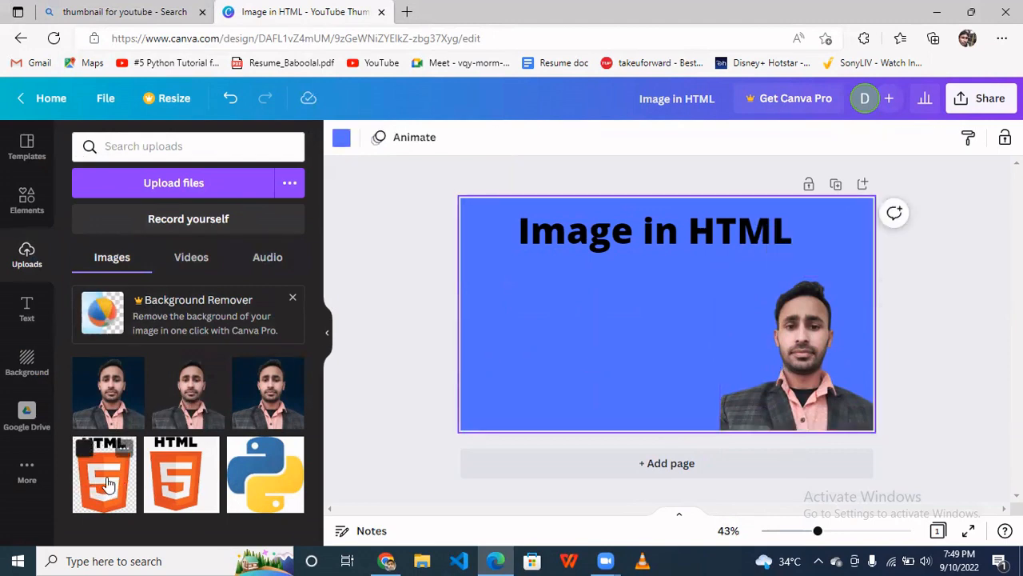
- Add the uploaded HTML5 logo image to the design and move it to the bottom-left corner
left_click(108, 483)
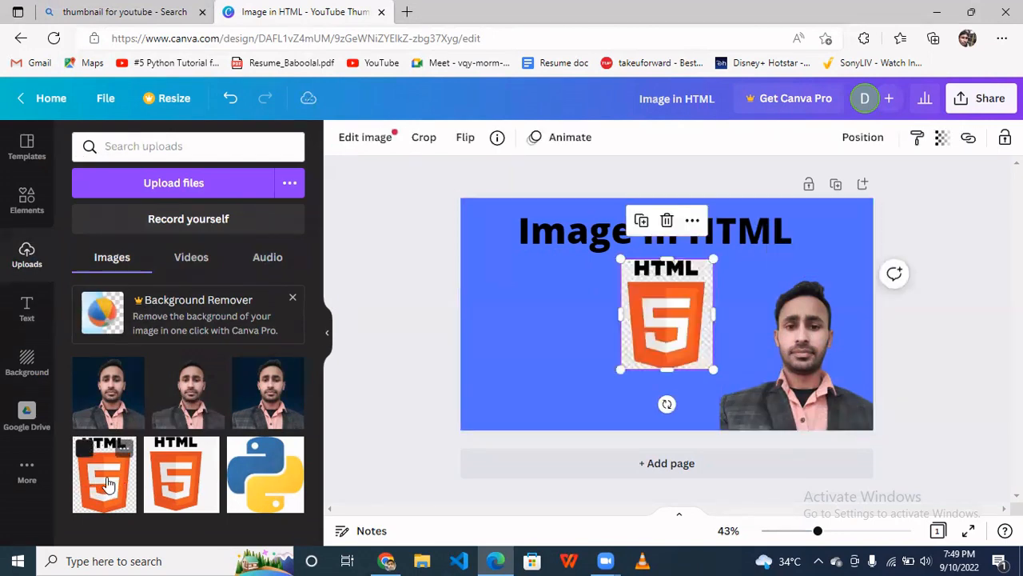
left_click_drag(671, 304, 509, 362)
left_click(670, 305)
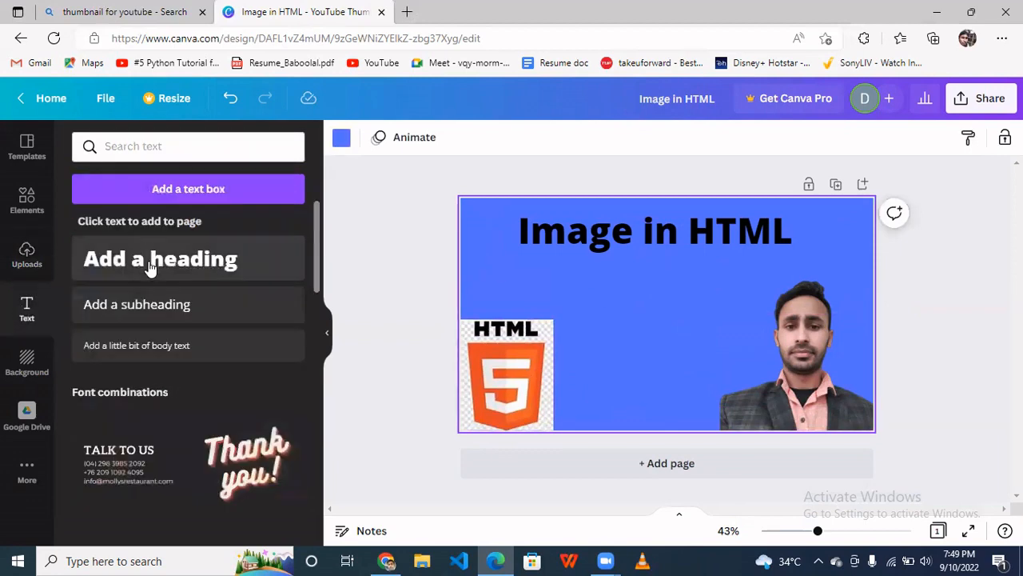
- Add a subheading below the title and replace its text with <img src = "image.png" alt="image name"
left_click(172, 311)
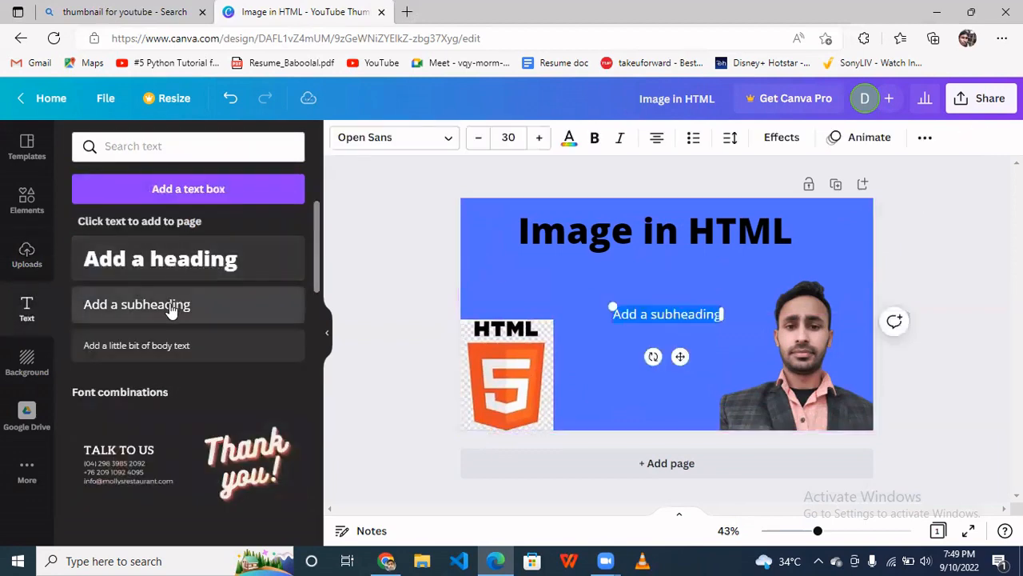
left_click_drag(634, 307, 587, 279)
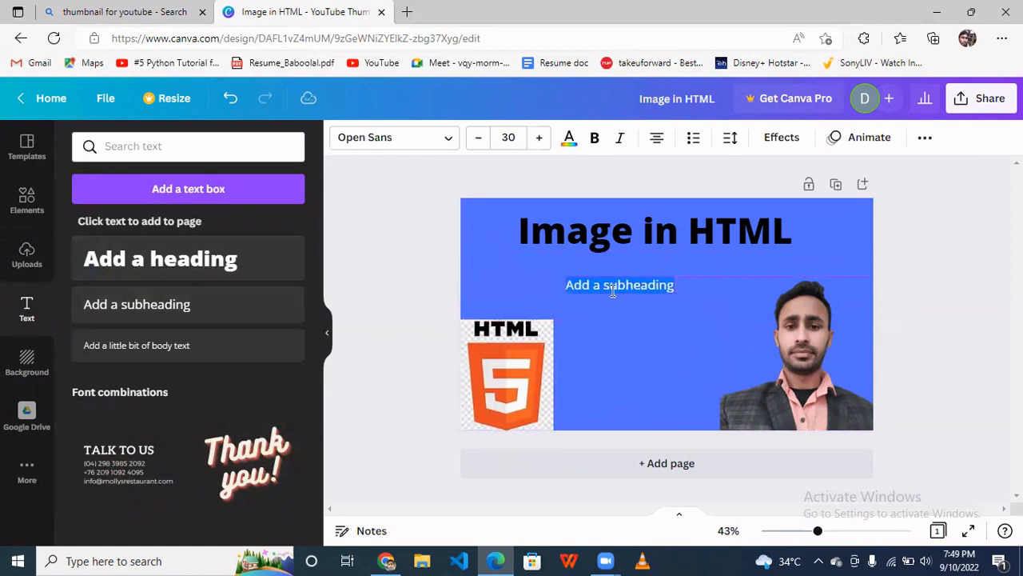
left_click(662, 288)
key("ctrl+a")
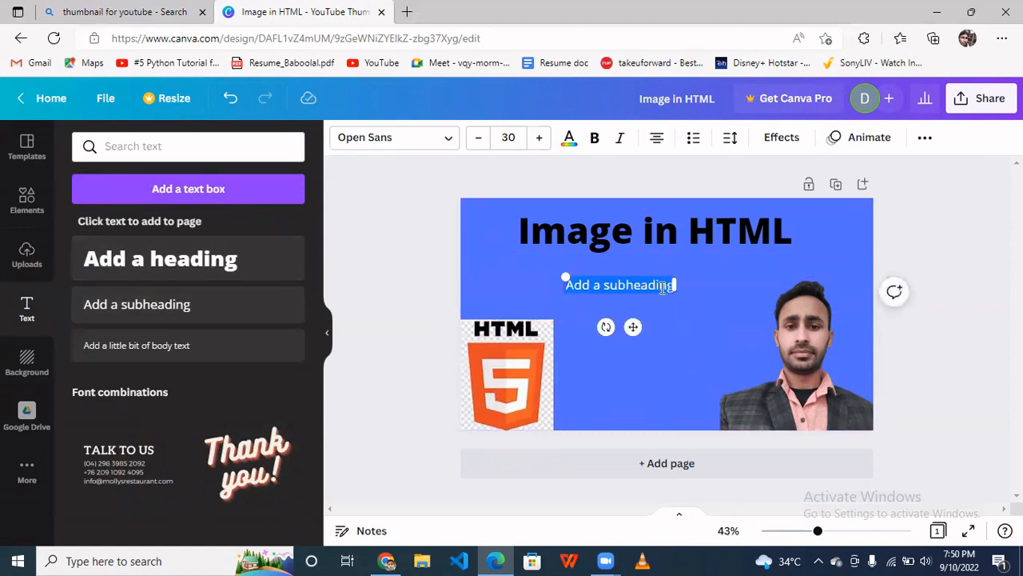
key("BackSpace")
type("img")
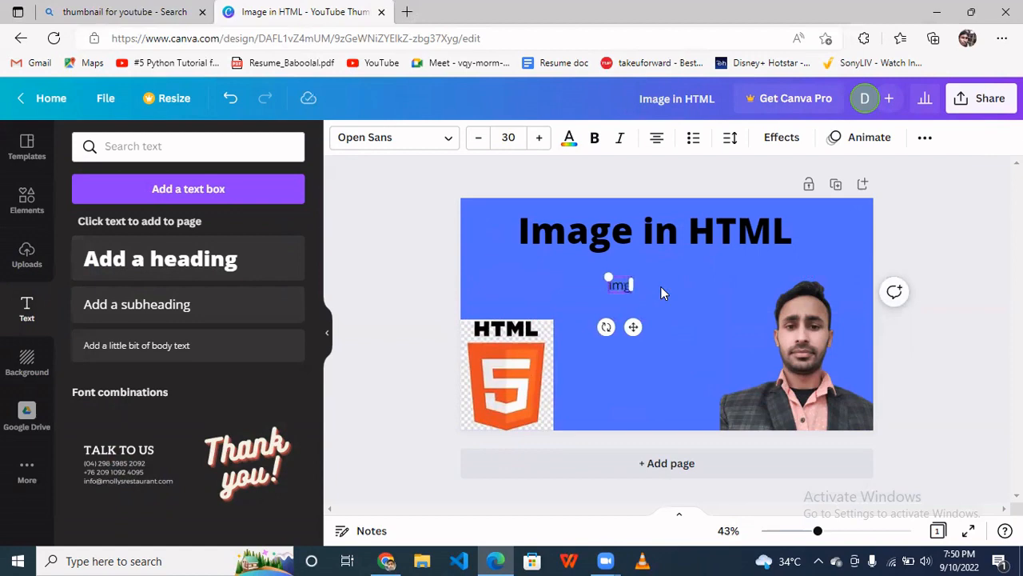
type("<")
type(" src")
type(" =")
type(" \"\"")
type("image")
type("s/")
key("BackSpace")
key("BackSpace")
type(".ph")
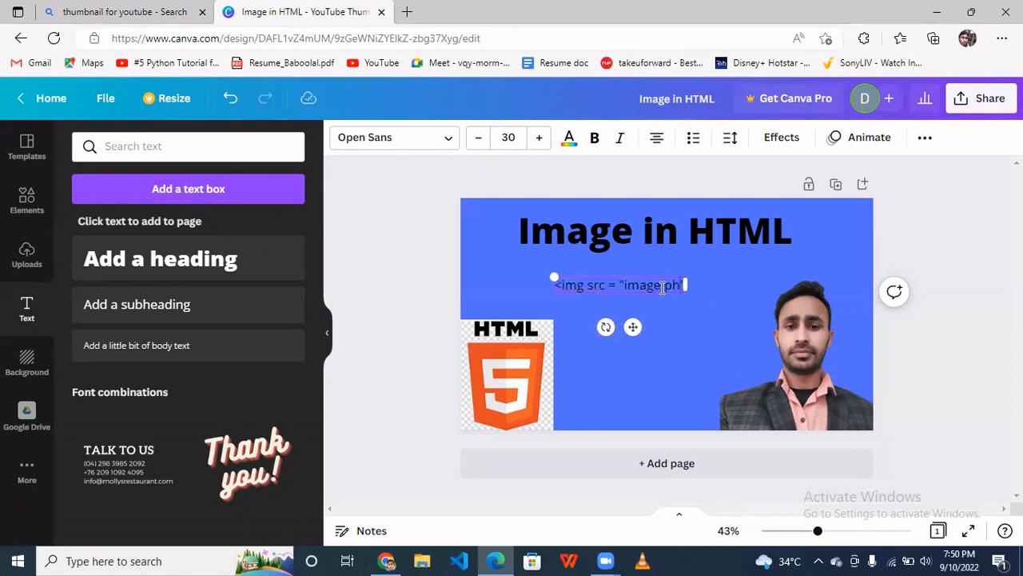
key("BackSpace")
type("ng\"")
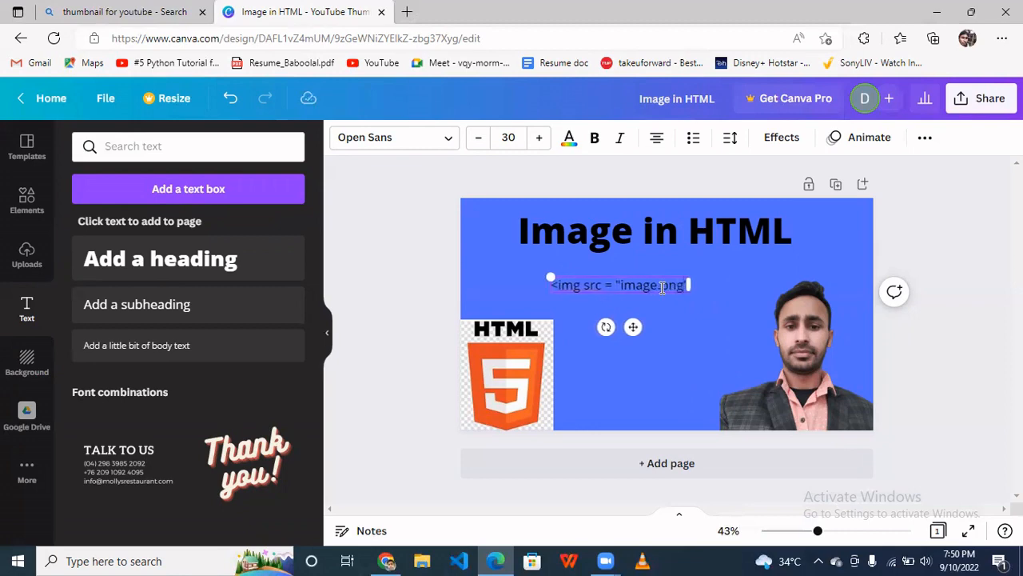
type(" alt")
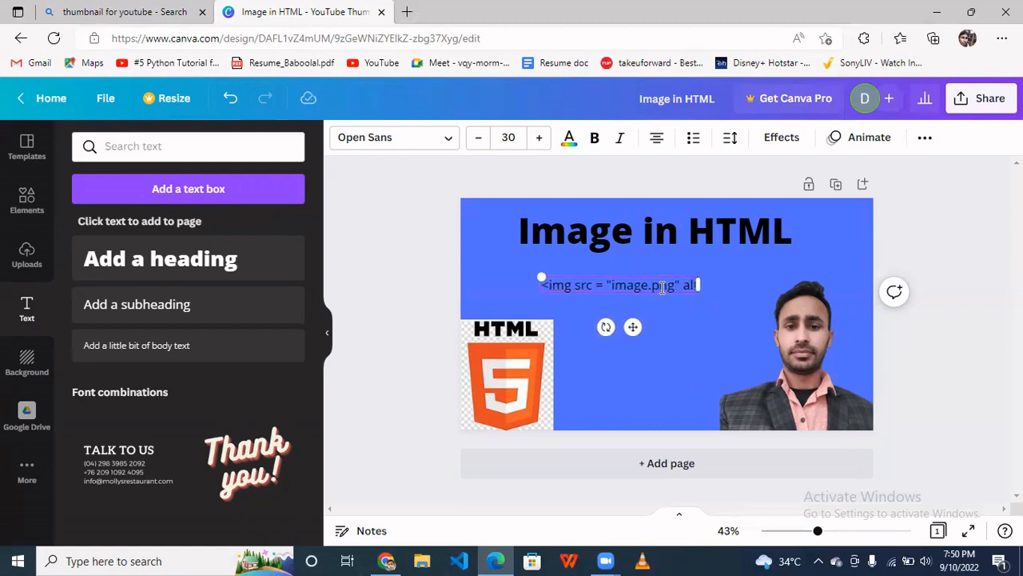
type("=")
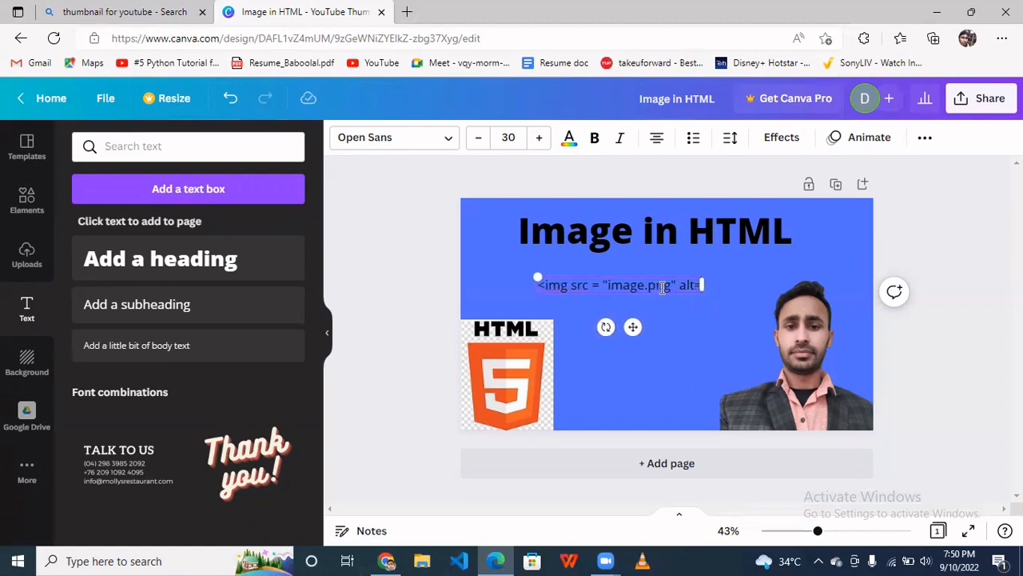
type("\"\"")
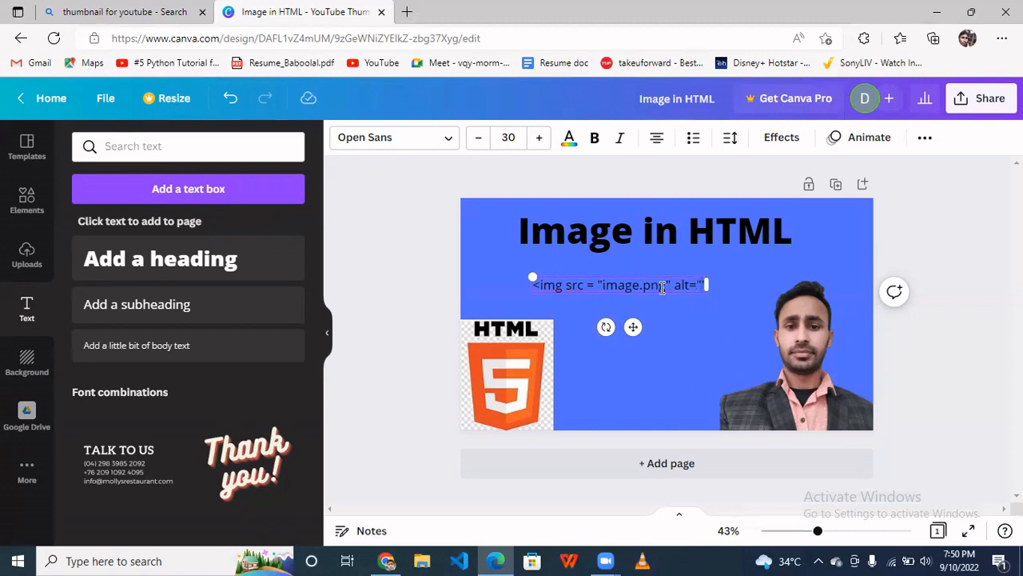
type("image")
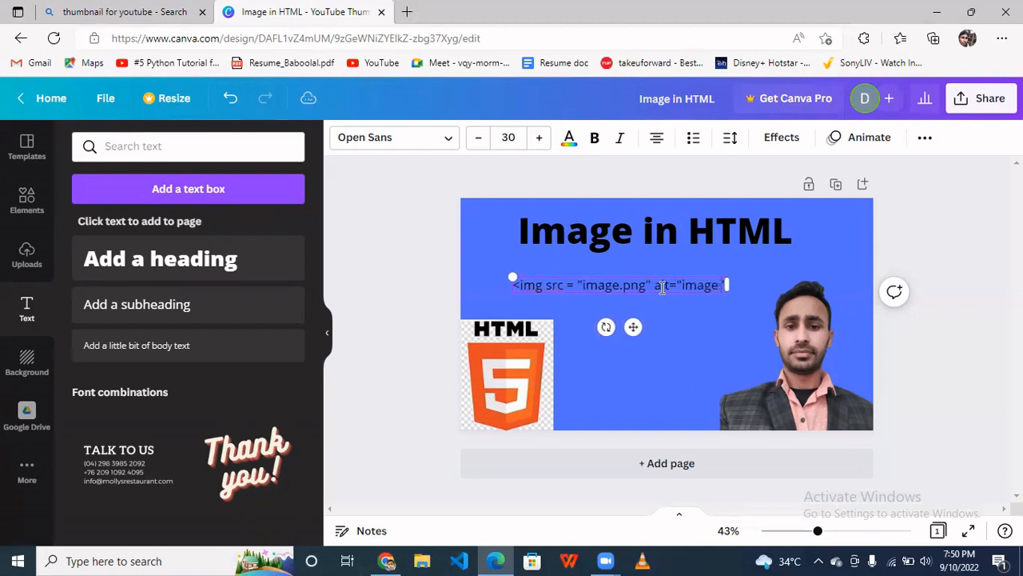
type(" name\"")
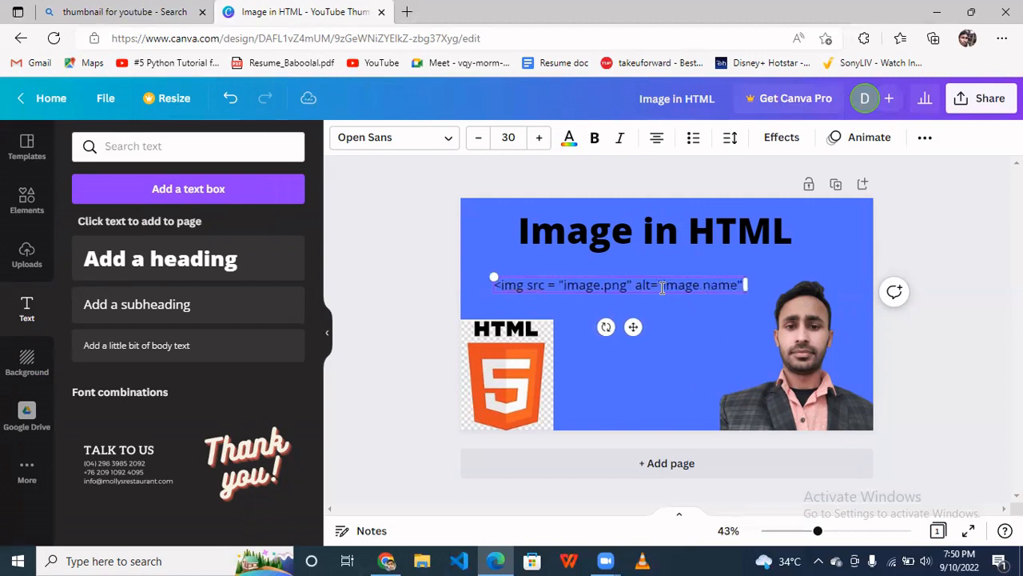
type(" w")
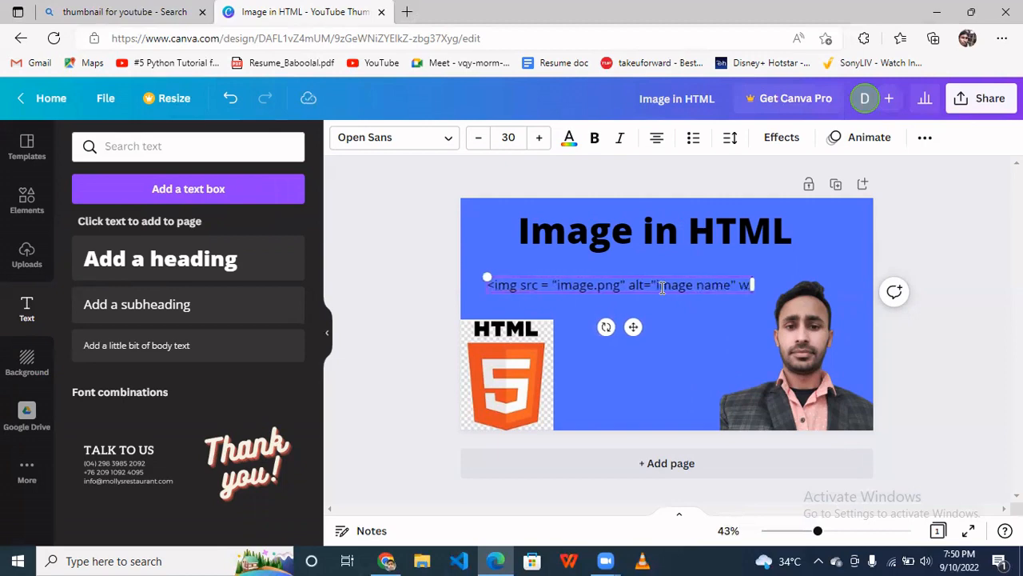
type("idth")
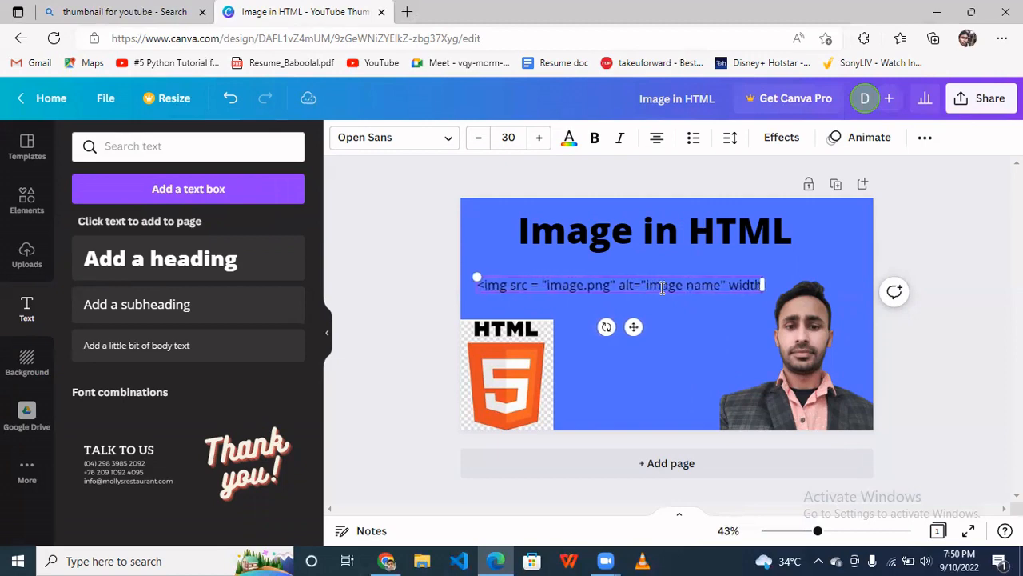
type("= \"")
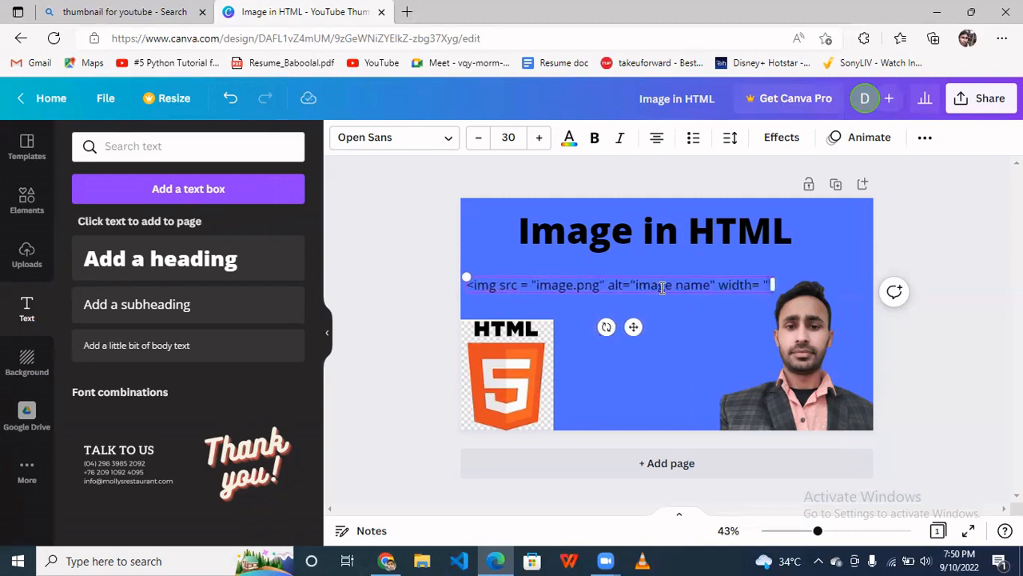
type("20\"")
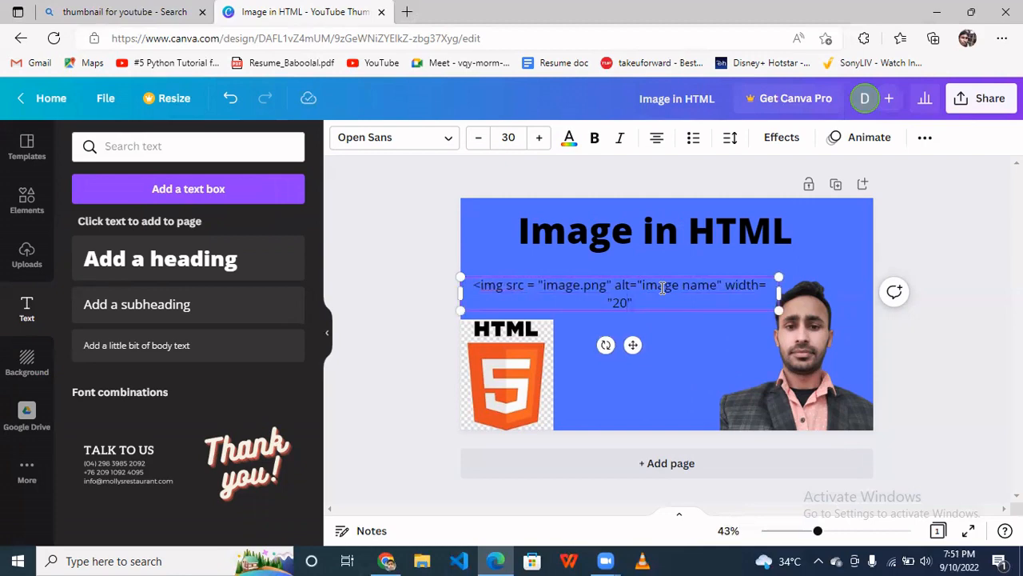
- Complete the subheading code with width= "20%" height="40%"> after the alt attribute
type("%")
type(" height")
type("=")
type("\"\"")
type("40")
type("?")
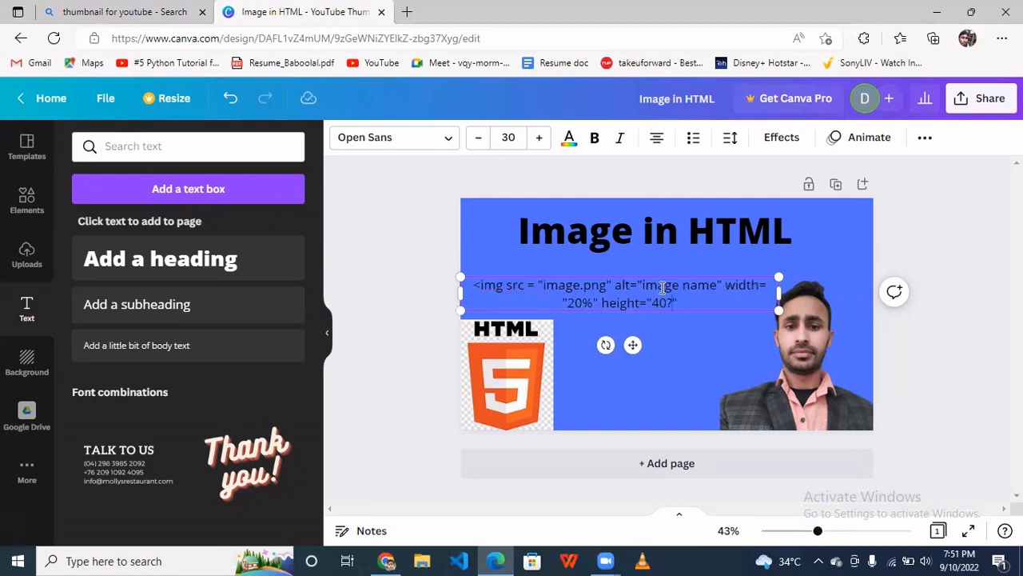
key("BackSpace")
type("%\"")
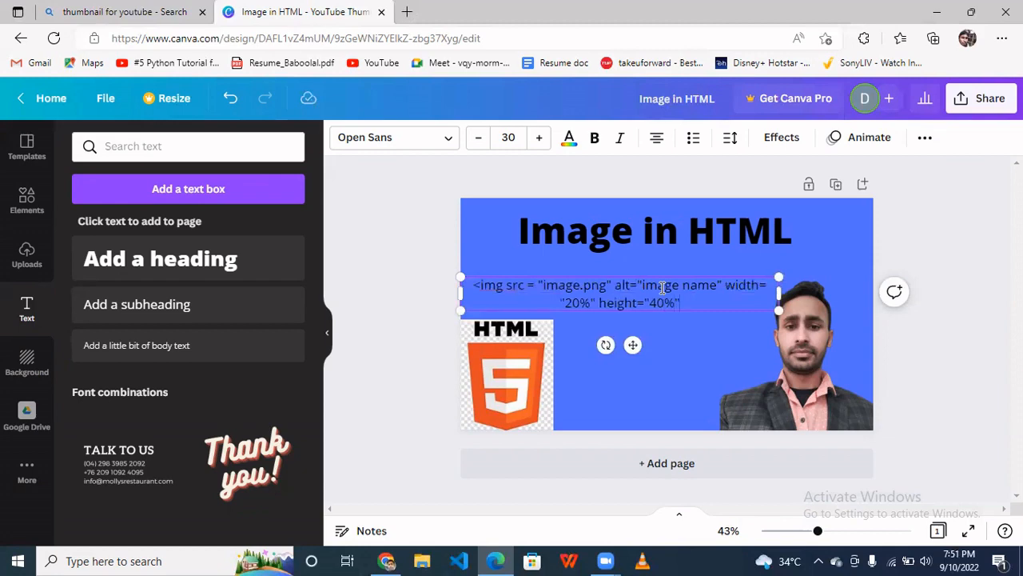
type(">")
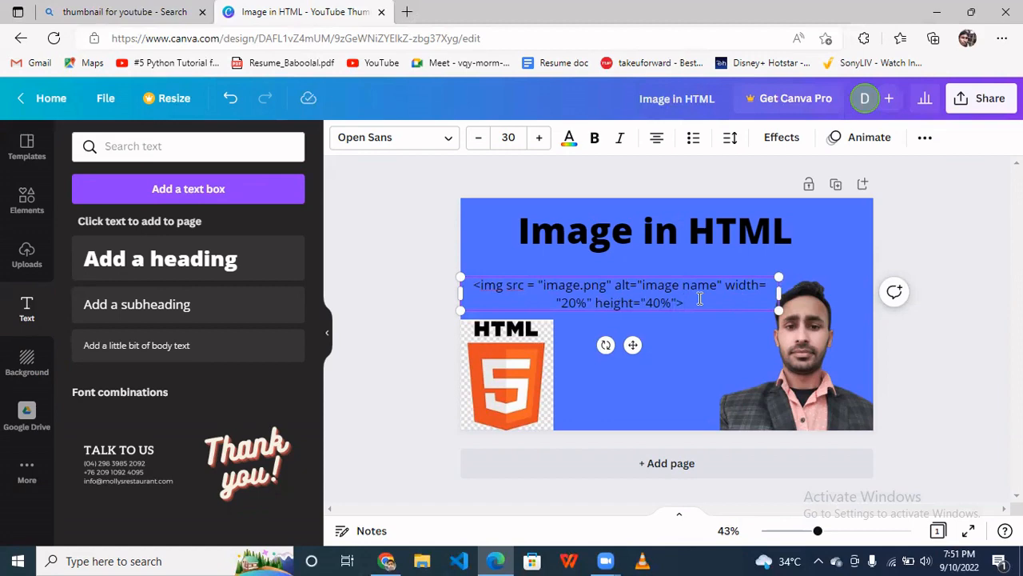
- Select all the subheading text and increase its font size to 39
key("ctrl+a")
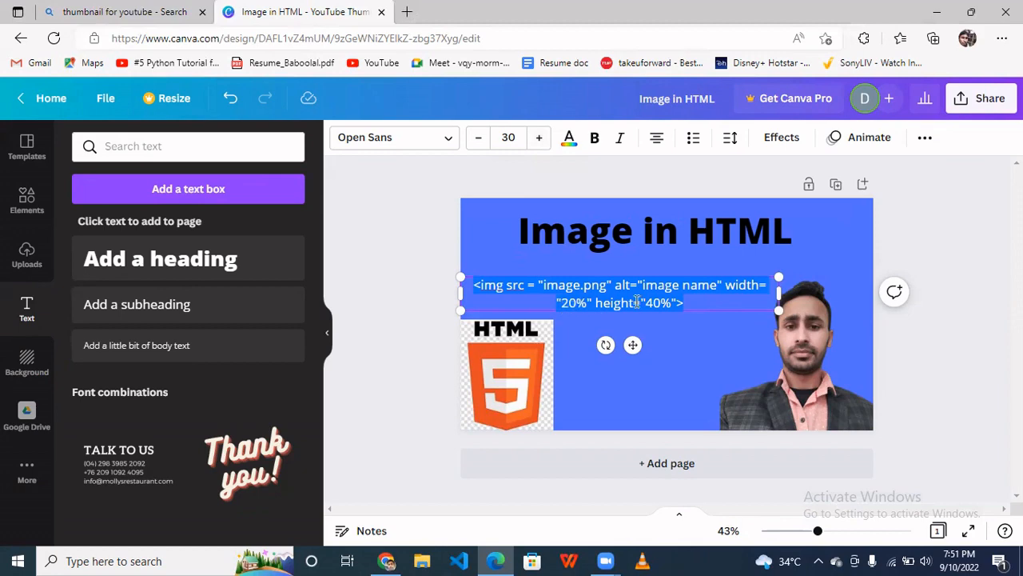
left_click(538, 140)
left_click(538, 140)
left_click(538, 140)
left_click(538, 140)
left_click(537, 140)
left_click(538, 140)
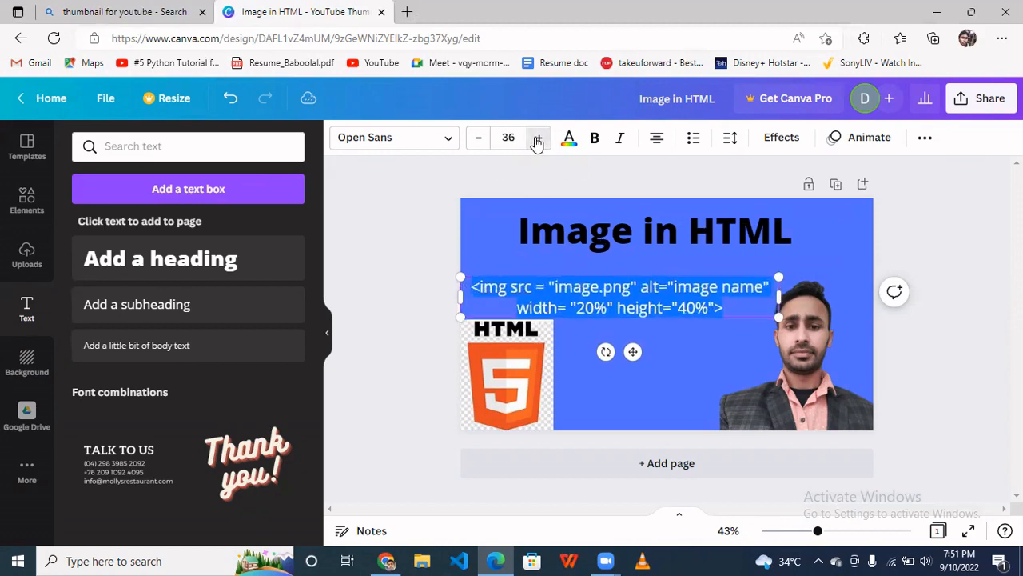
left_click(537, 139)
left_click(538, 140)
left_click(538, 139)
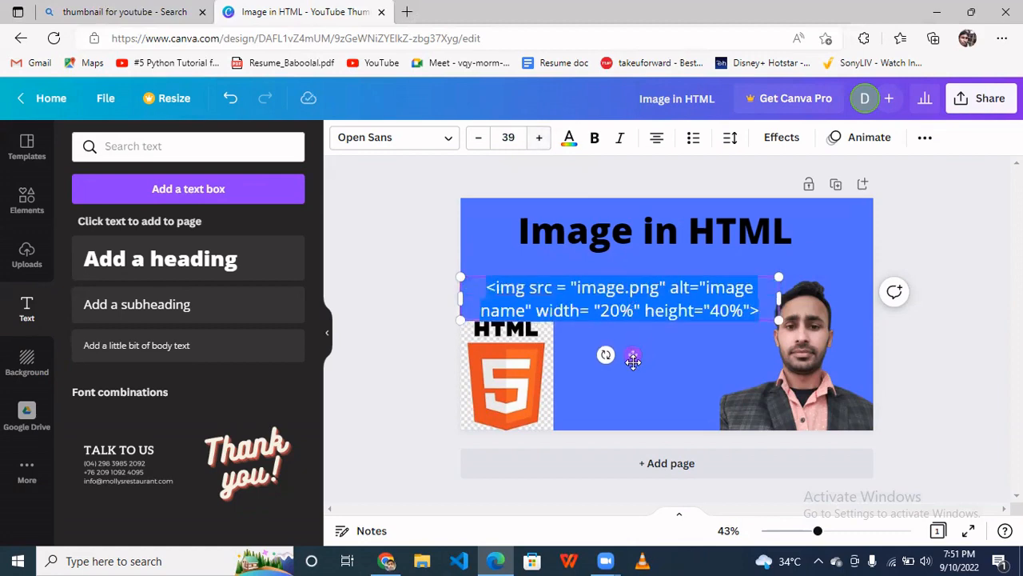
- Move the code text box up just beneath the title and widen it to the right
left_click_drag(632, 354, 630, 342)
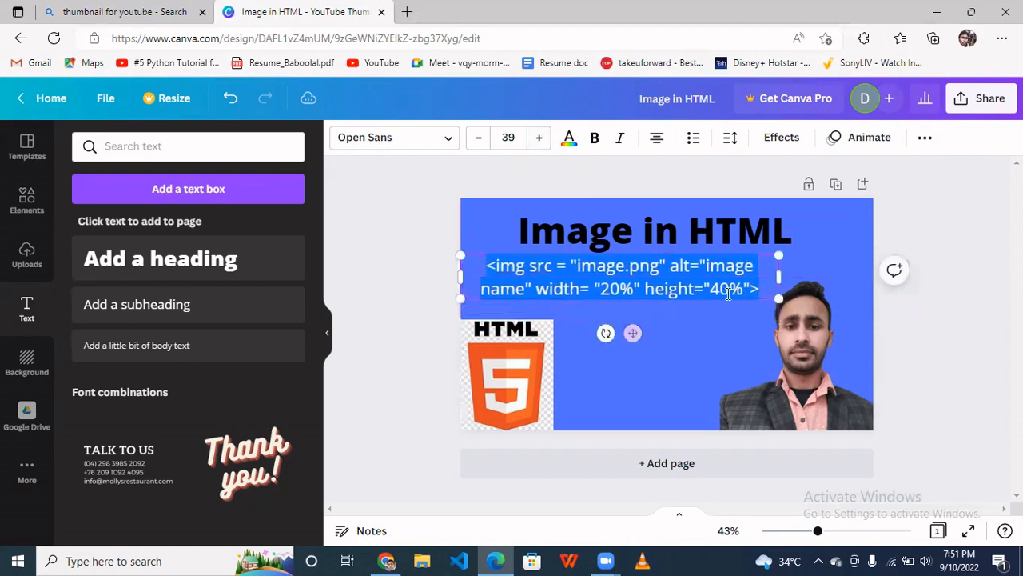
left_click(732, 288)
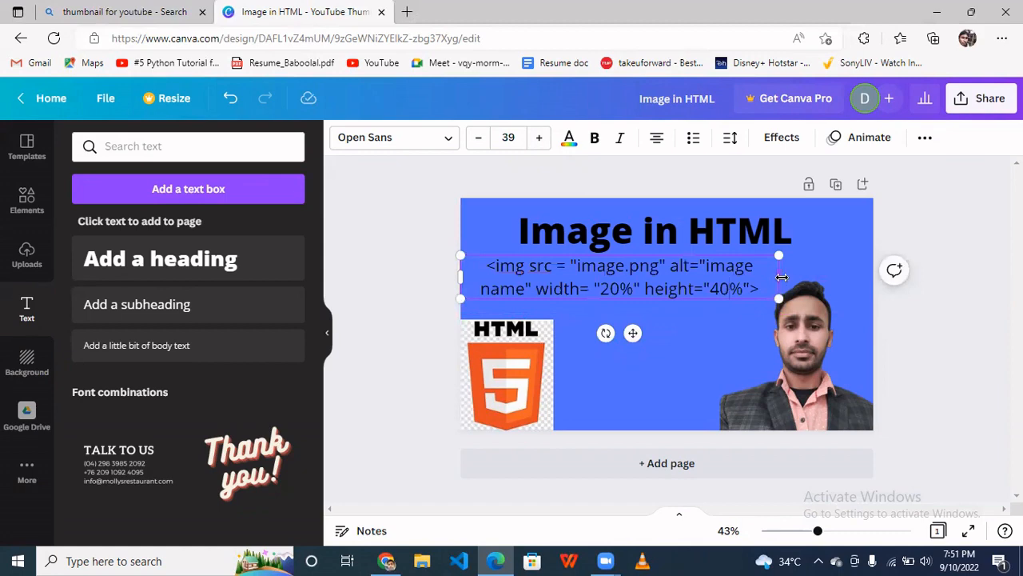
left_click_drag(782, 277, 834, 278)
left_click(682, 322)
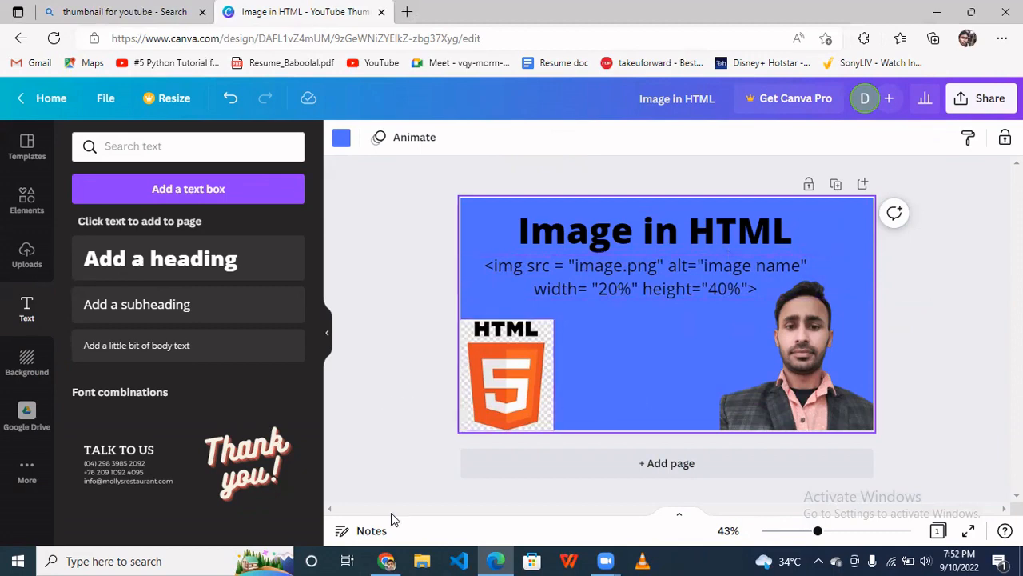
- Switch to Google Chrome and search YouTube for "image in html" to browse existing video thumbnails
left_click(388, 562)
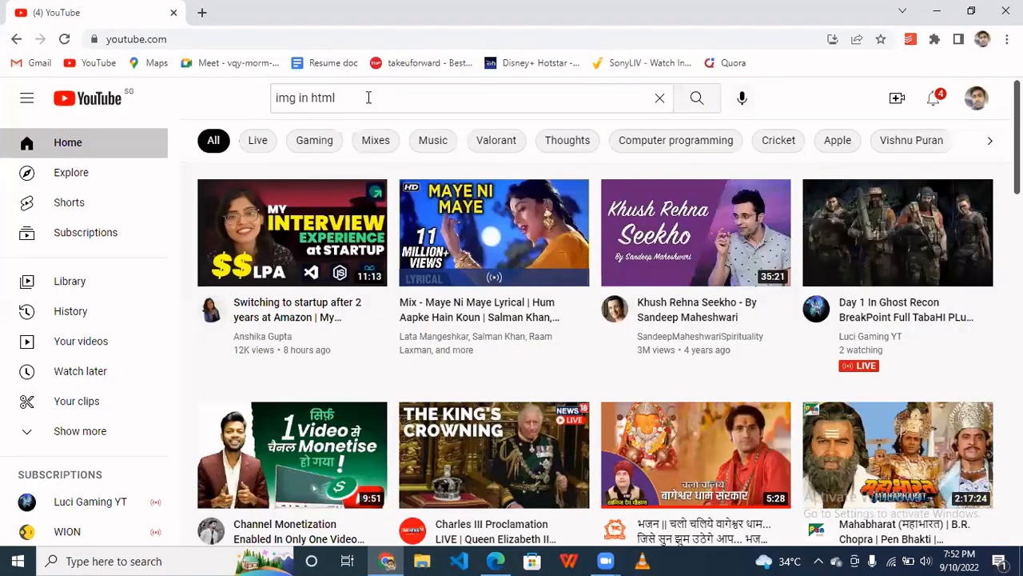
left_click(369, 98)
key("ctrl+a")
type("i")
key("BackSpace")
type("im")
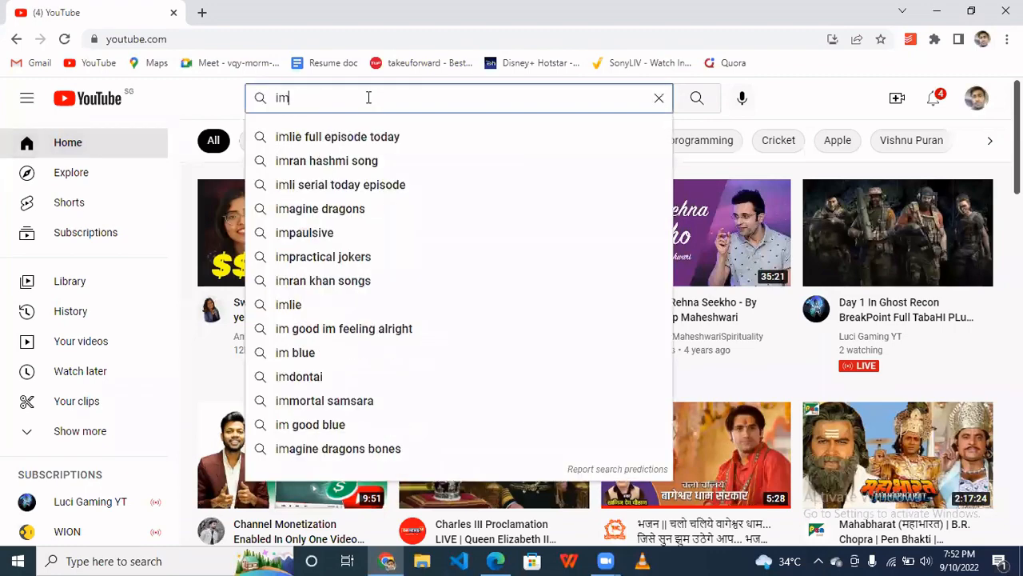
type("age in html")
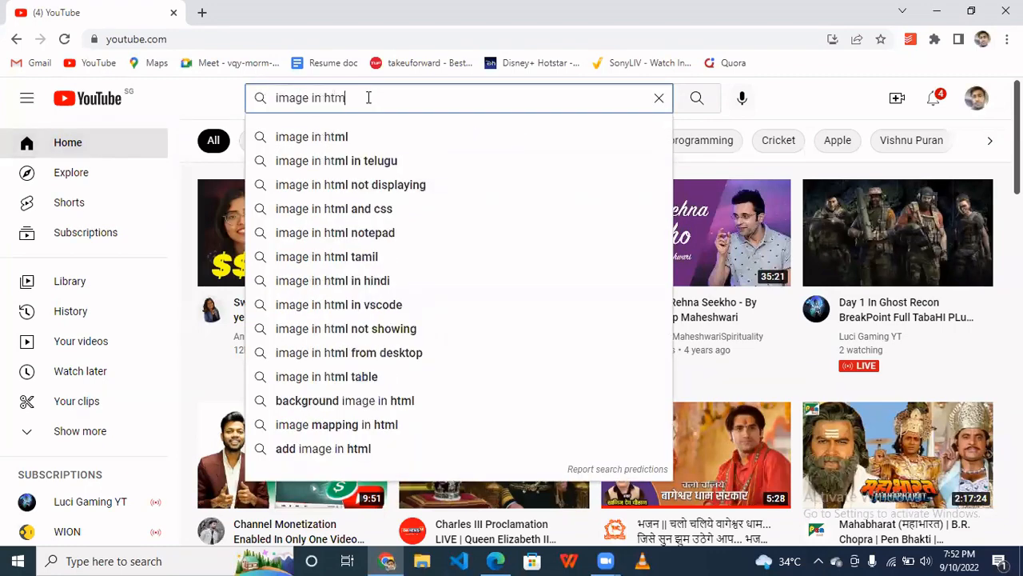
key("Return")
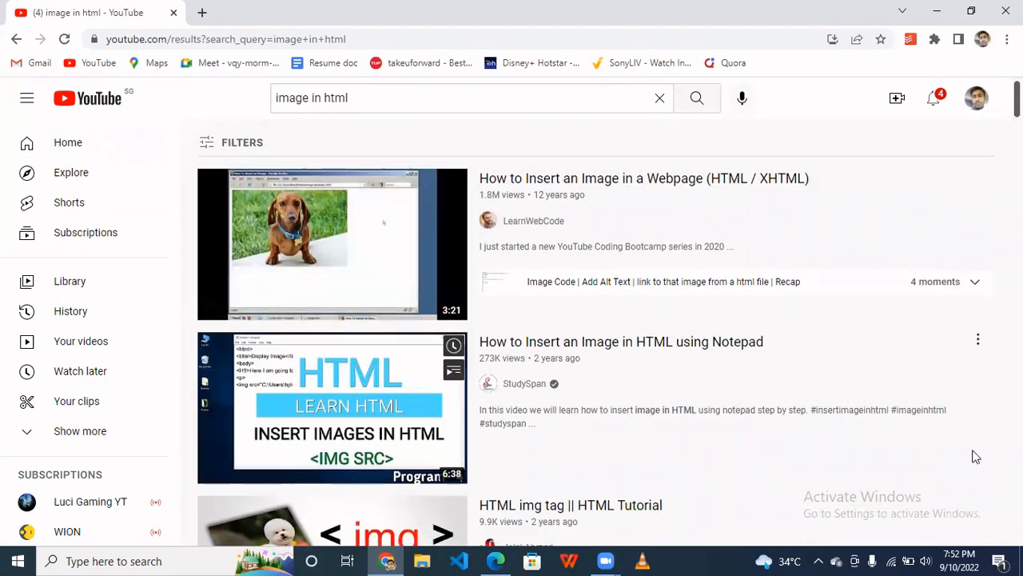
scroll(976, 457, "down", 8)
scroll(976, 457, "up", 7)
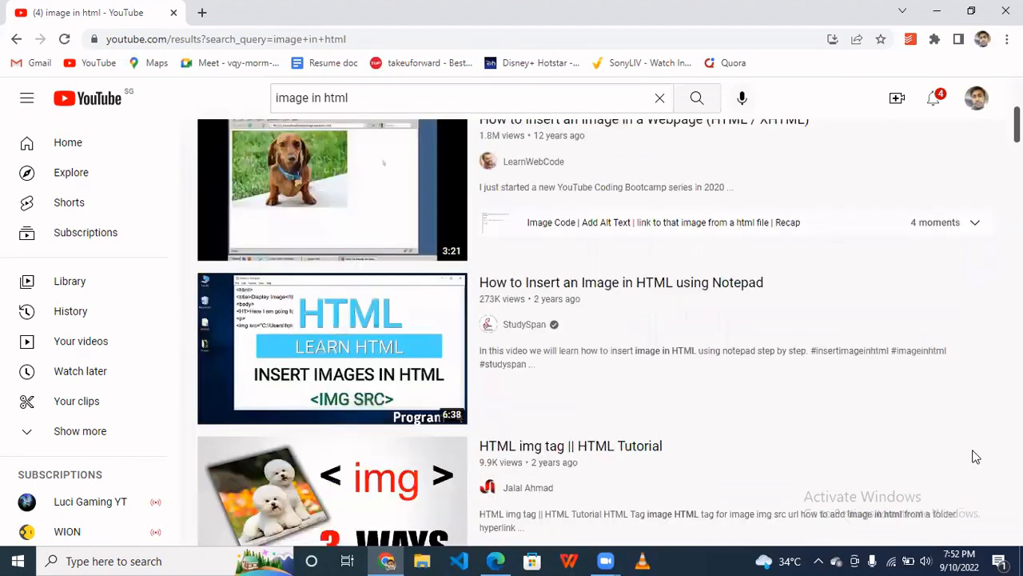
- Scroll through the YouTube search results to examine existing thumbnails for HTML image videos
scroll(976, 457, "up", 1)
scroll(836, 189, "down", 3)
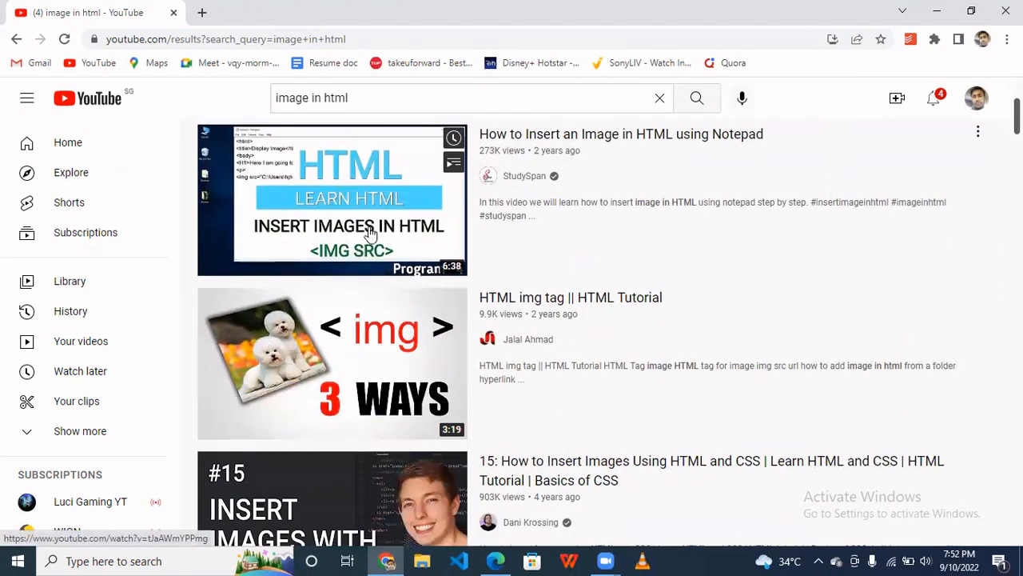
scroll(327, 275, "down", 3)
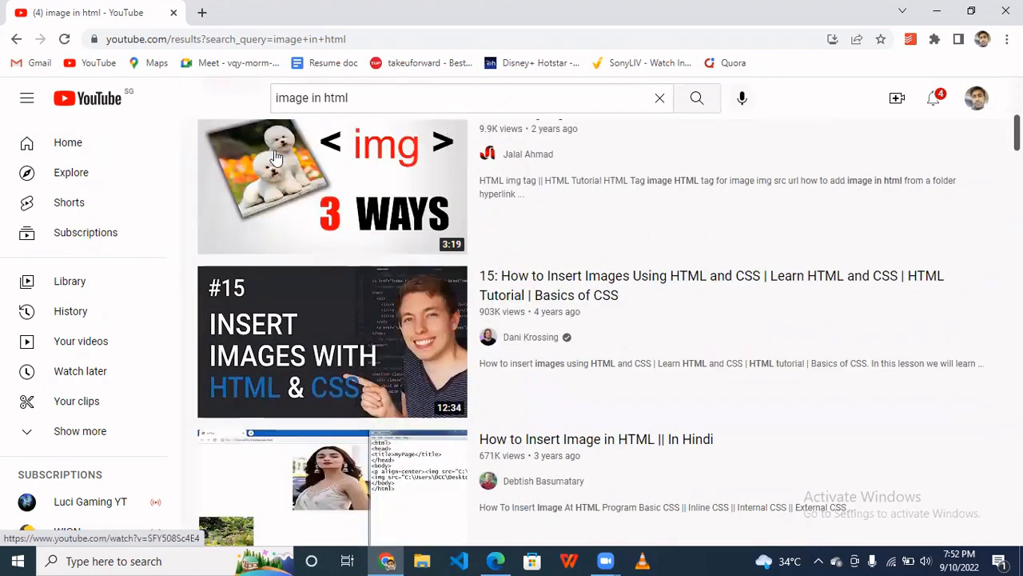
scroll(304, 263, "up", 2)
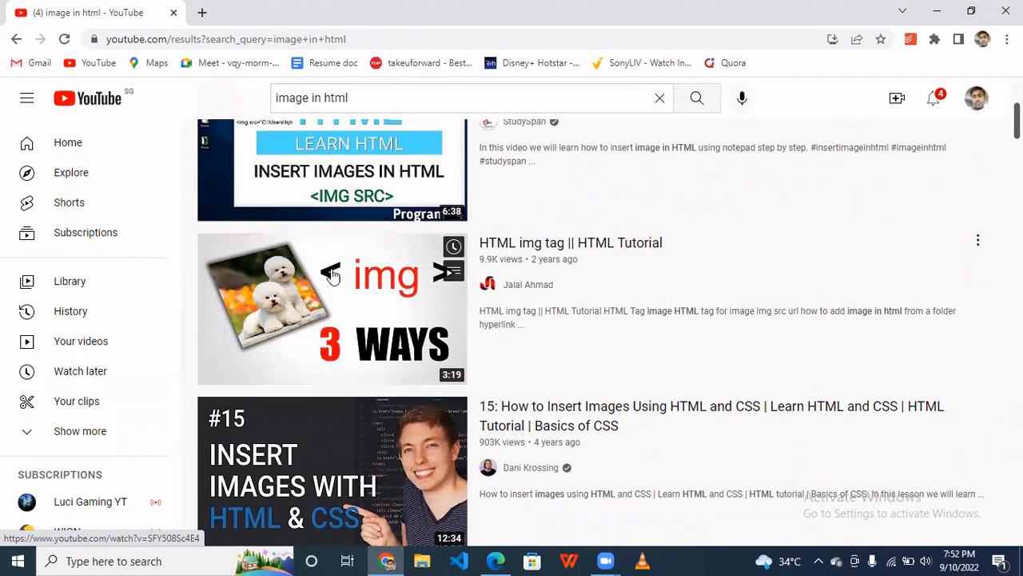
scroll(660, 257, "down", 2)
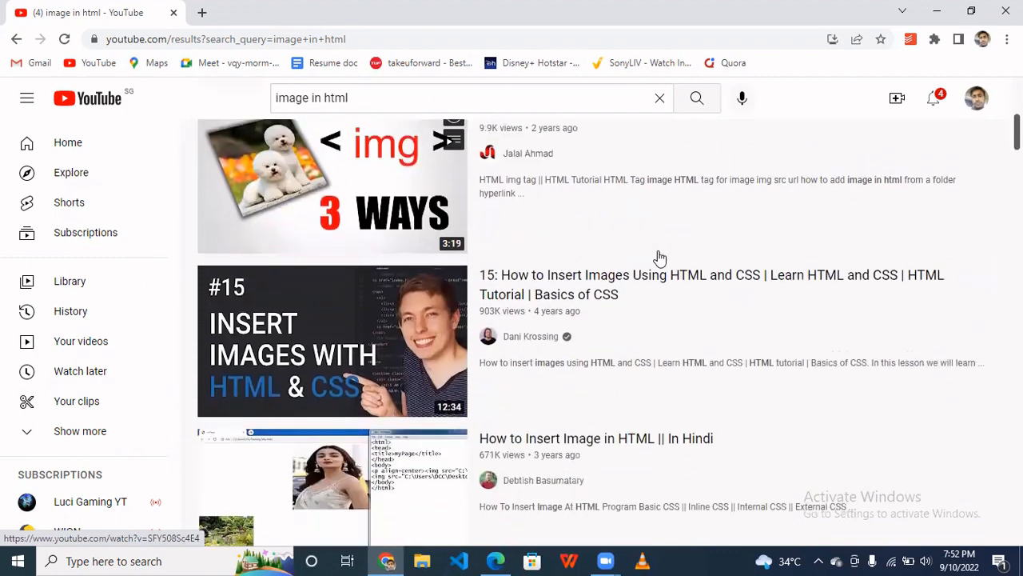
scroll(365, 323, "down", 5)
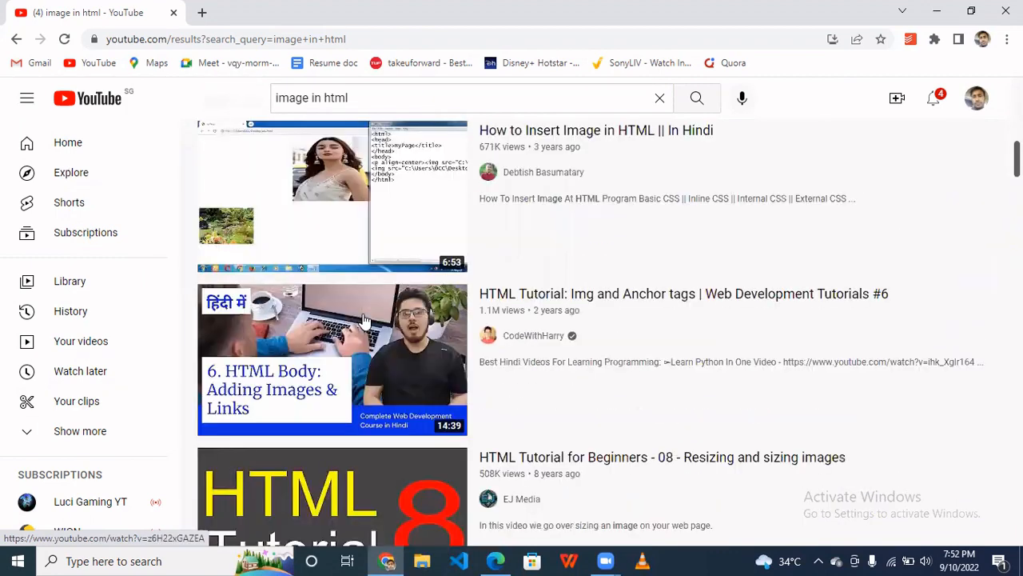
scroll(364, 319, "down", 6)
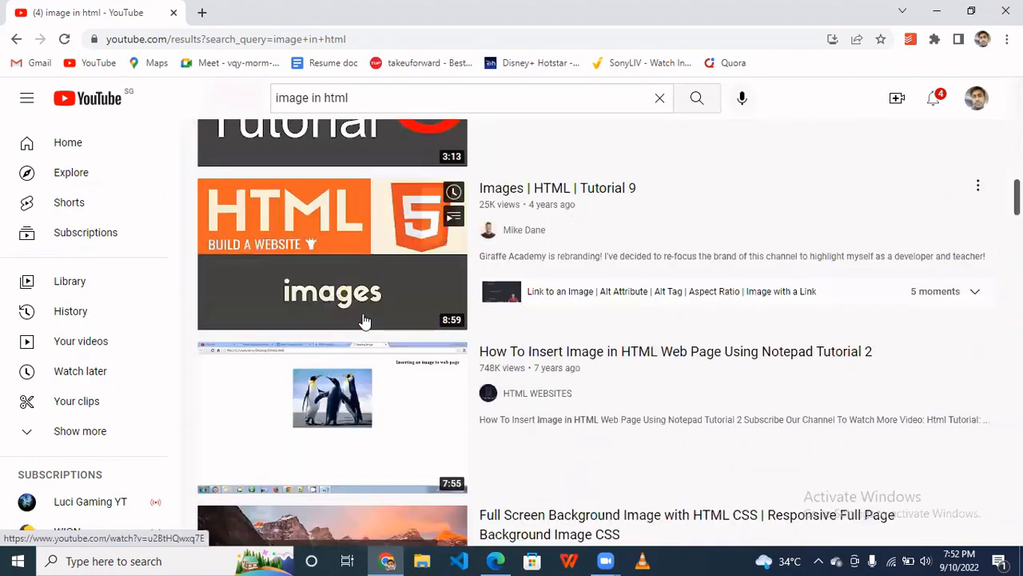
scroll(364, 319, "down", 6)
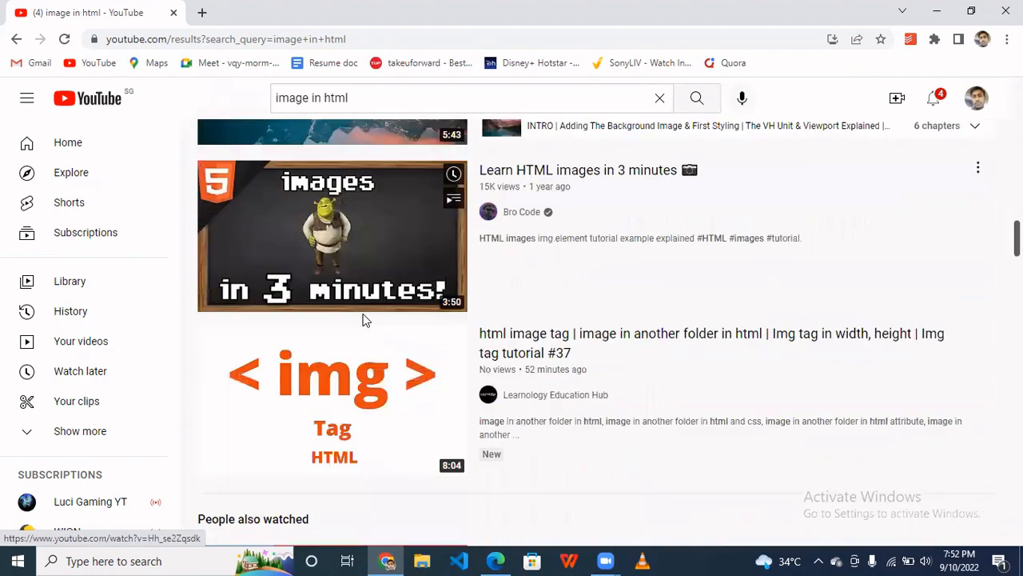
scroll(363, 320, "down", 5)
scroll(365, 322, "up", 3)
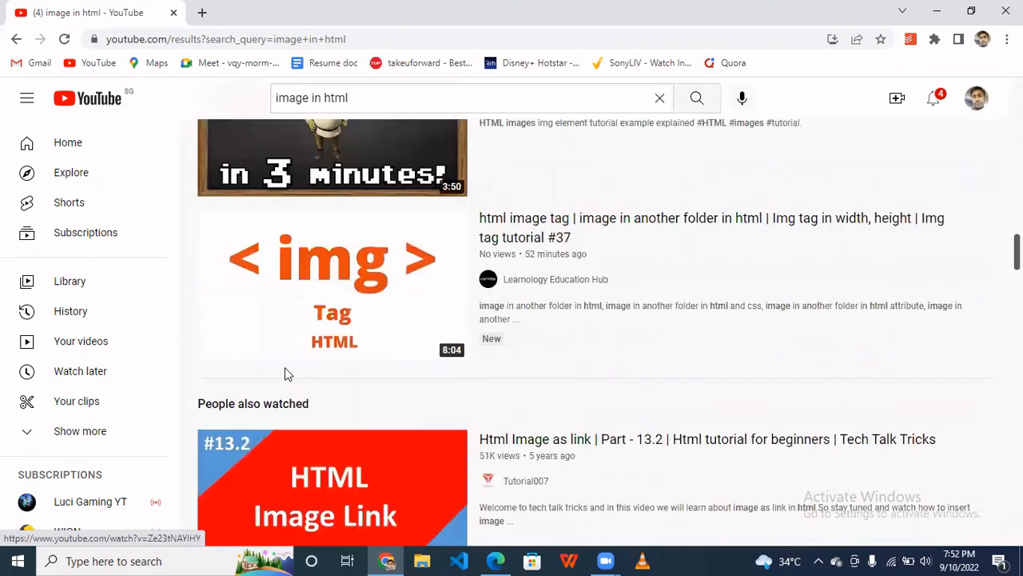
scroll(287, 374, "down", 5)
scroll(346, 318, "up", 3)
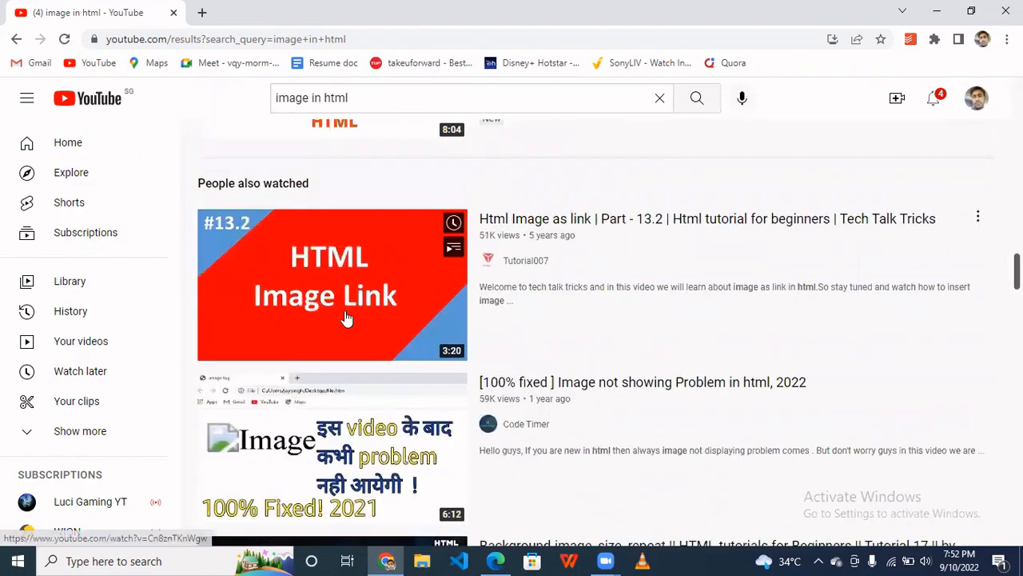
scroll(346, 318, "down", 5)
scroll(345, 320, "up", 14)
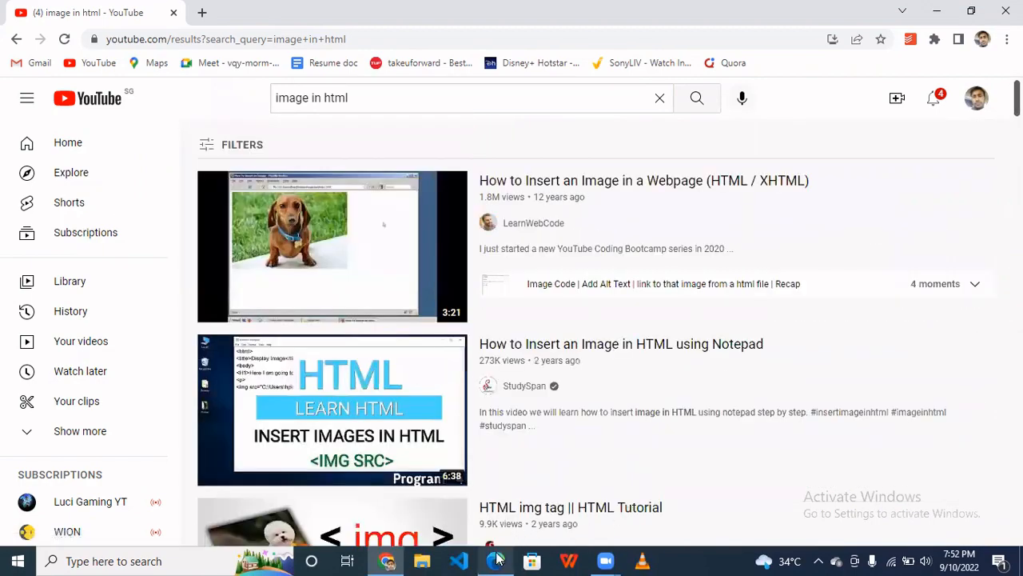
- Switch back to the Canva design in Microsoft Edge and download the thumbnail as a PNG file
left_click(496, 560)
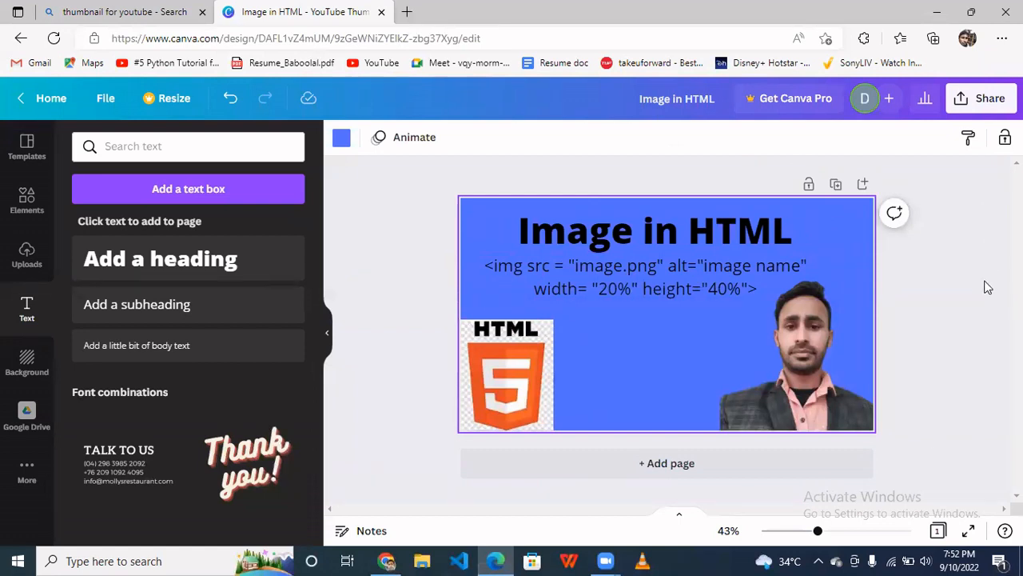
left_click(986, 108)
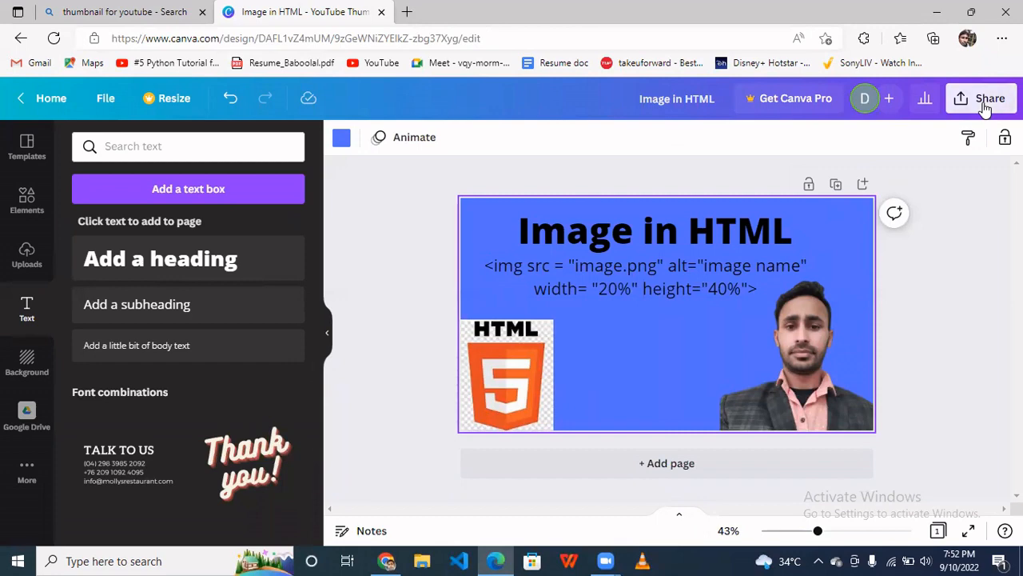
scroll(817, 438, "down", 2)
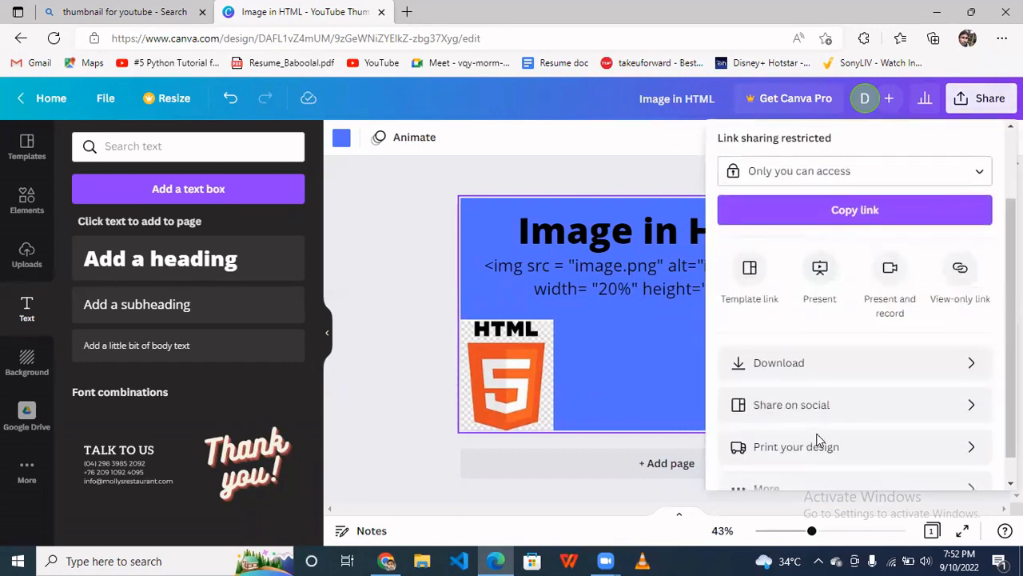
left_click(798, 362)
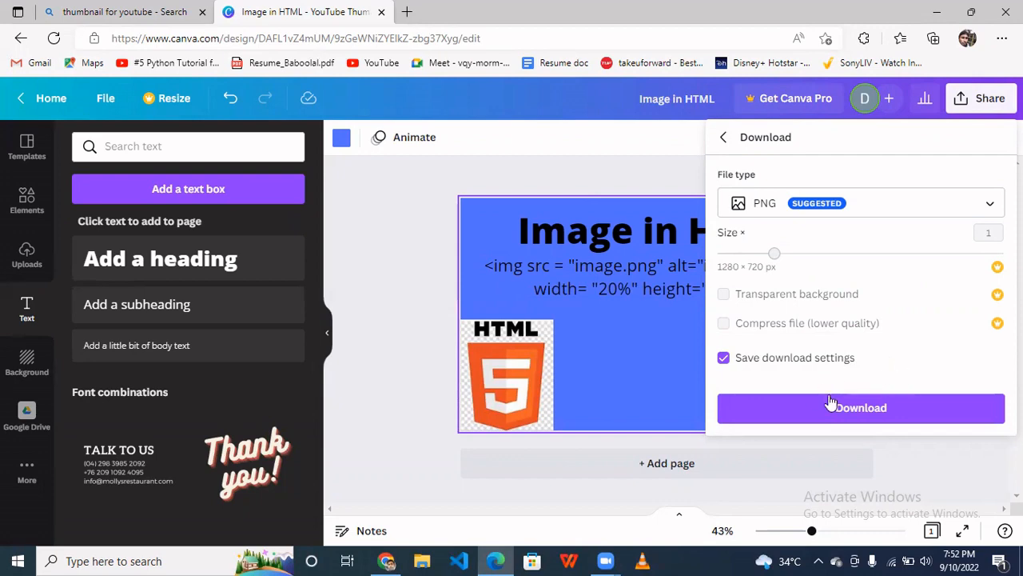
left_click(865, 413)
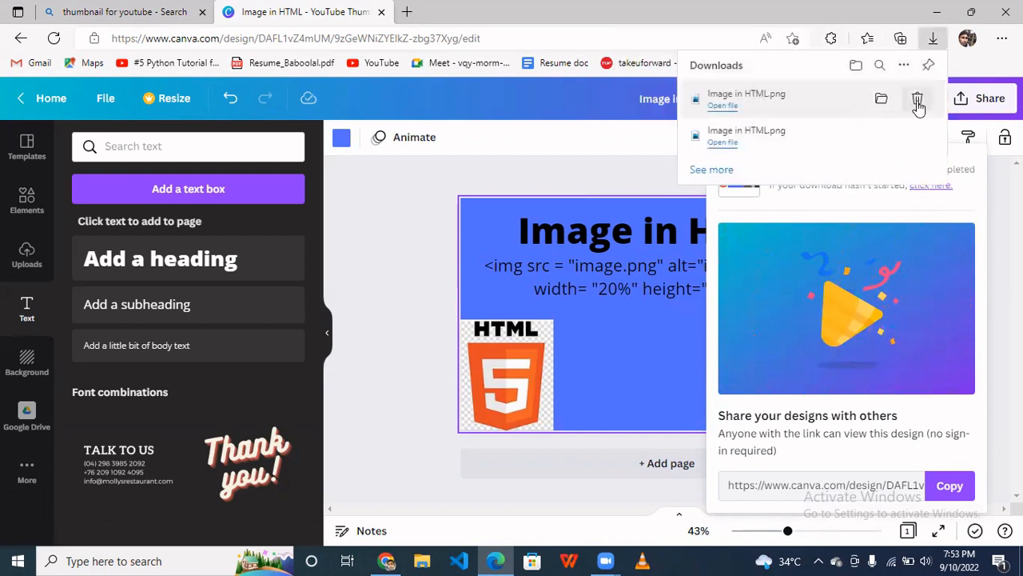
- Open the downloaded Image in HTML PNG from its Downloads folder to view the finished thumbnail
left_click(876, 100)
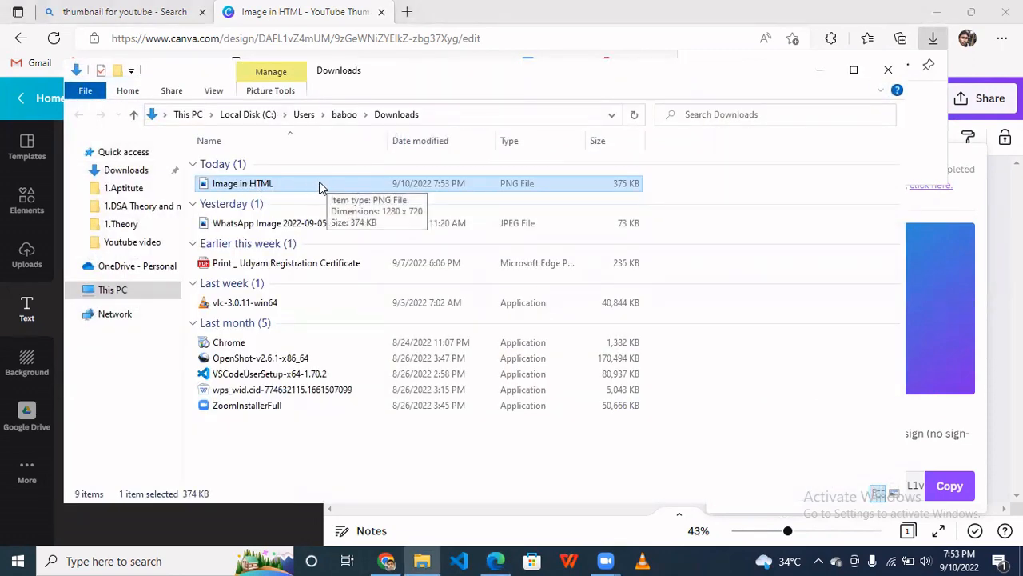
double_click(448, 184)
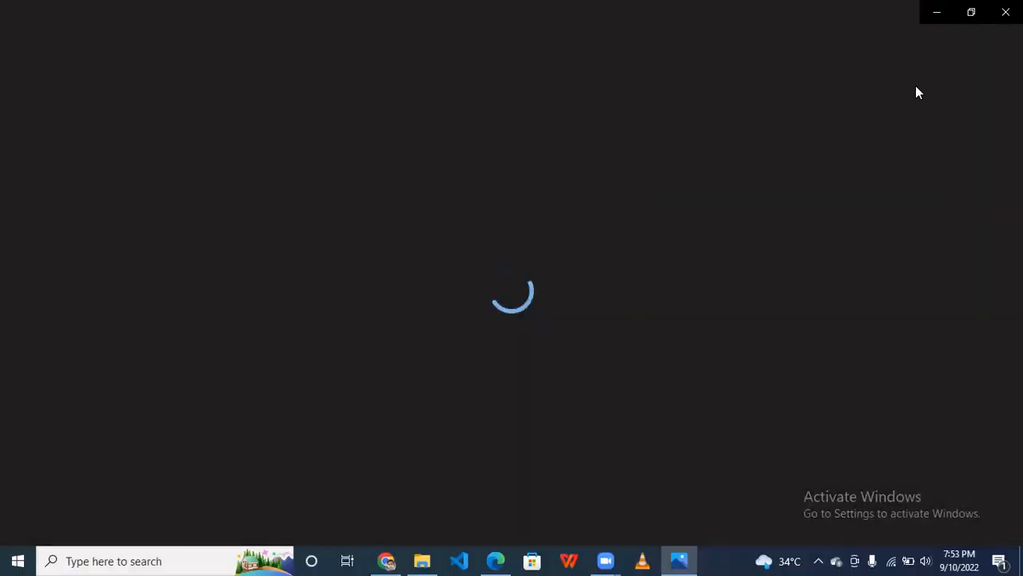